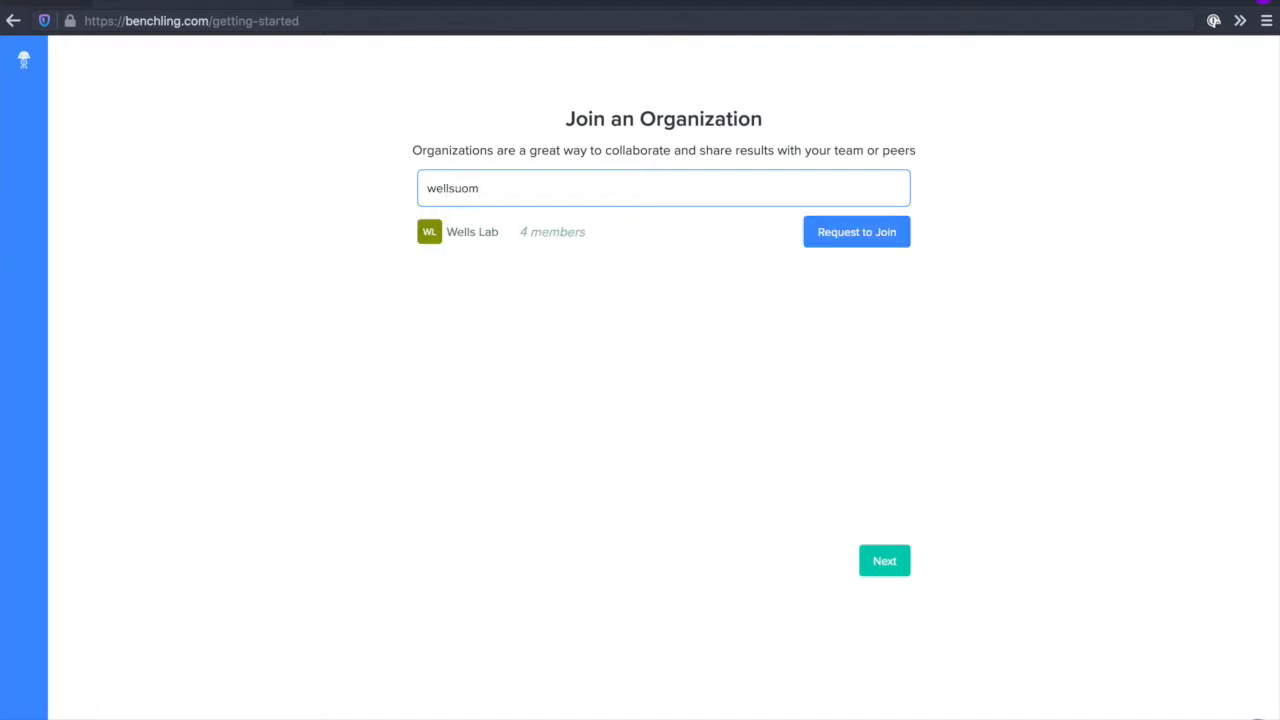
# Move past the Join an Organization page and start with the Lab Notebook to reach the example project.
pyautogui.click(894, 263)
pyautogui.click(880, 562)
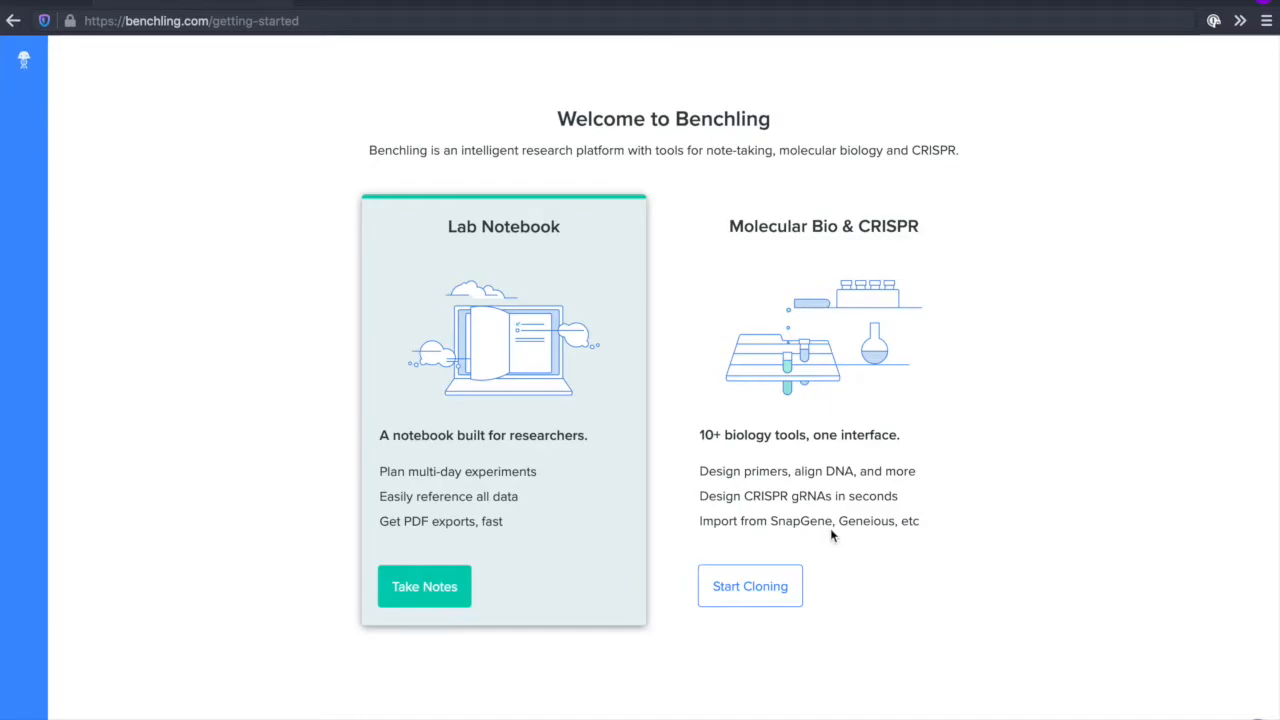
pyautogui.click(445, 598)
pyautogui.click(1042, 628)
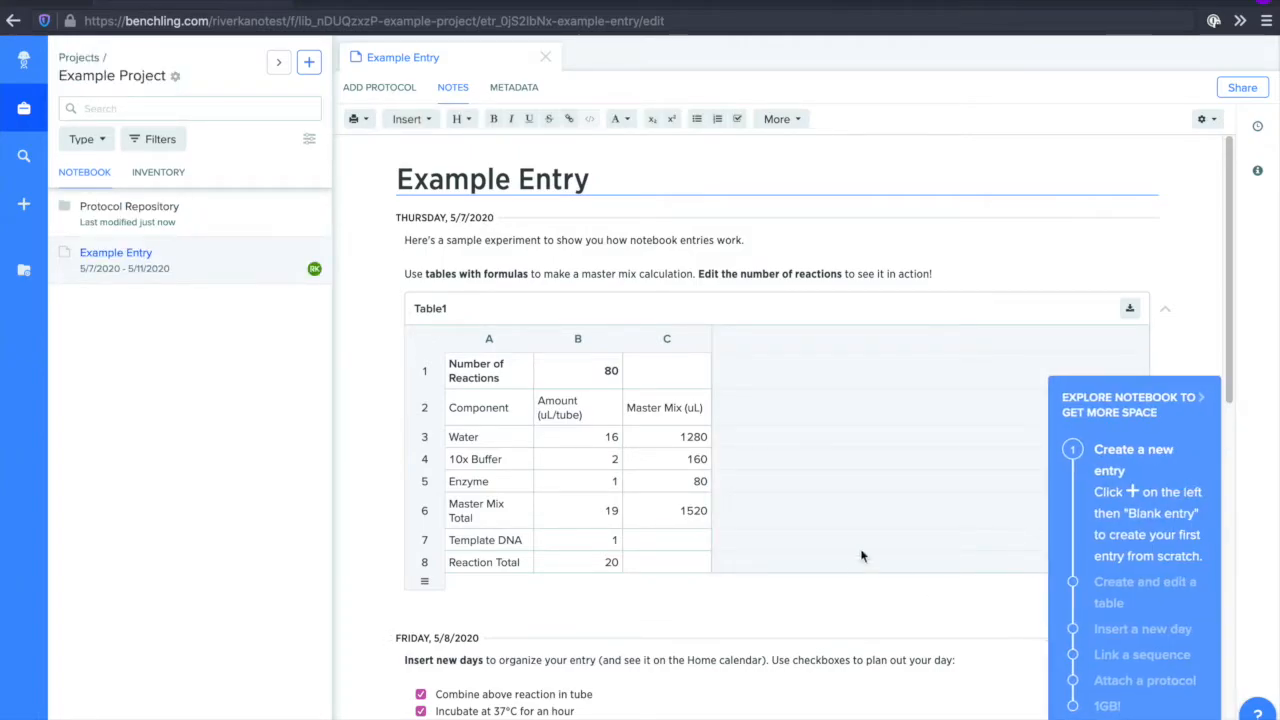
# Show the home overview with recently opened items, and switch to the window containing the Testing and Learning project.
pyautogui.click(25, 68)
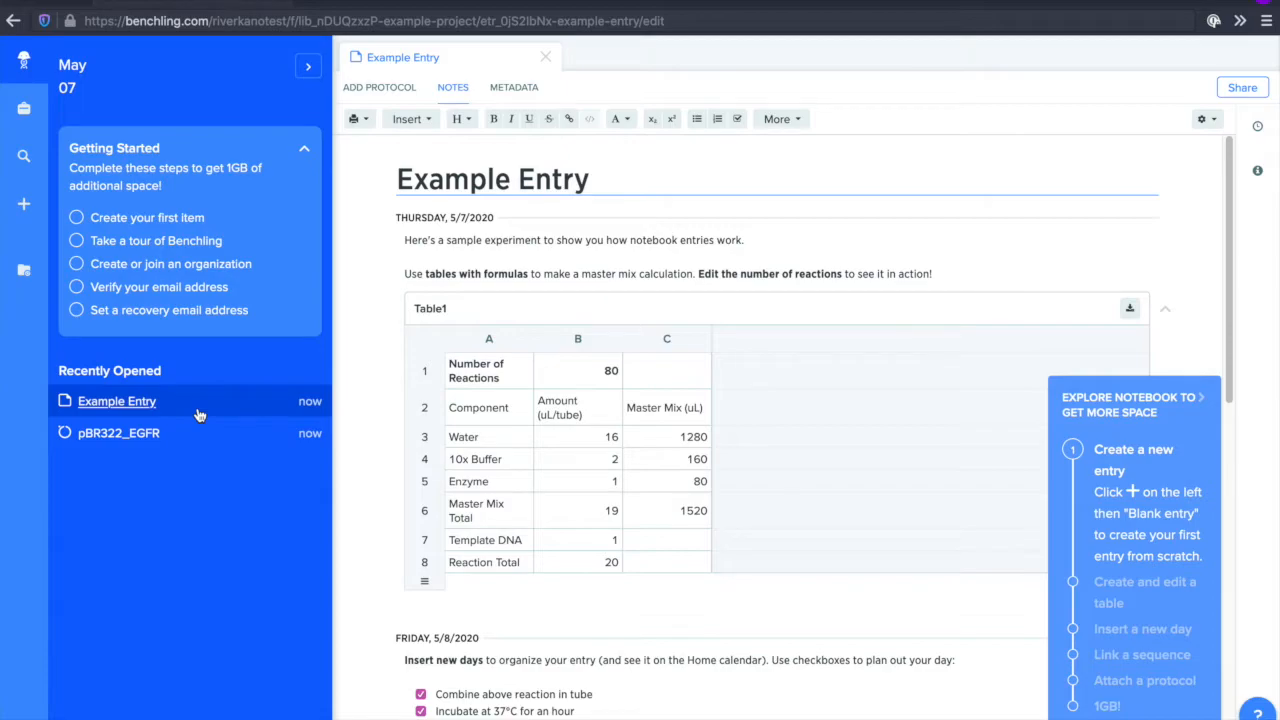
pyautogui.hotkey('ctrl', 'Up')
pyautogui.click(380, 300)
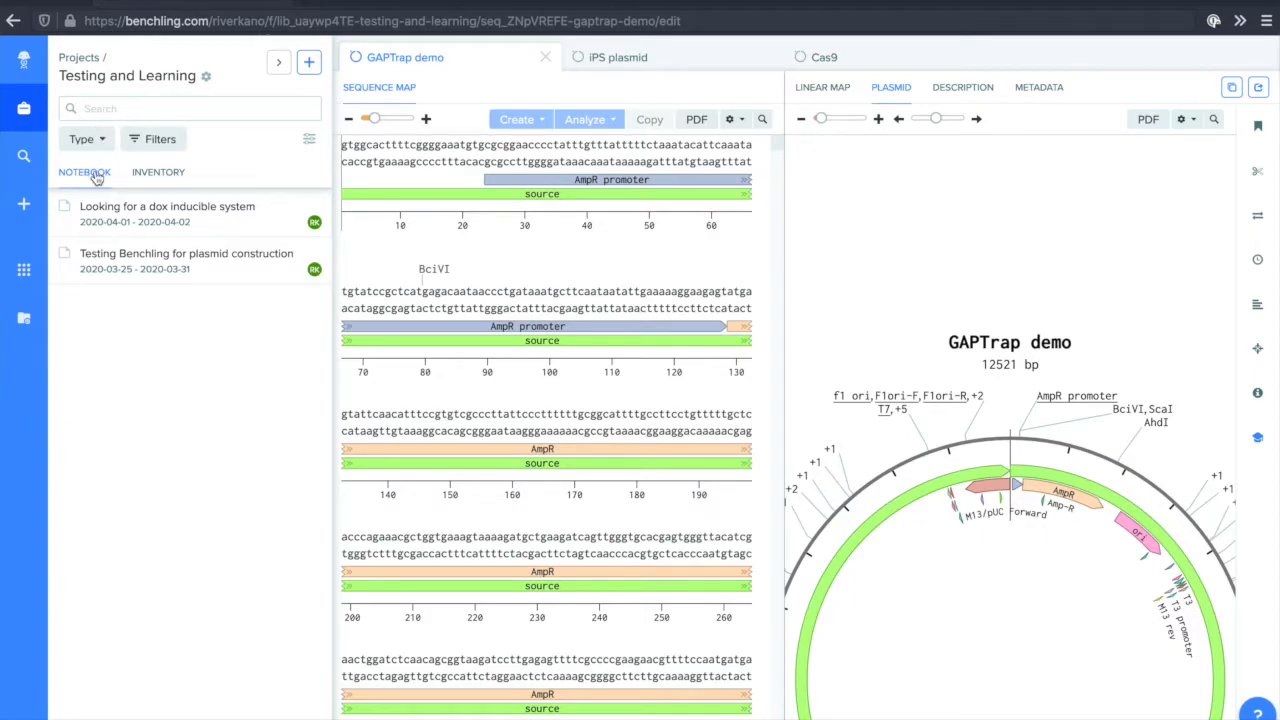
# Open Testing and Learning from the project list and look at its notebook contents in the expanded table view.
pyautogui.click(86, 58)
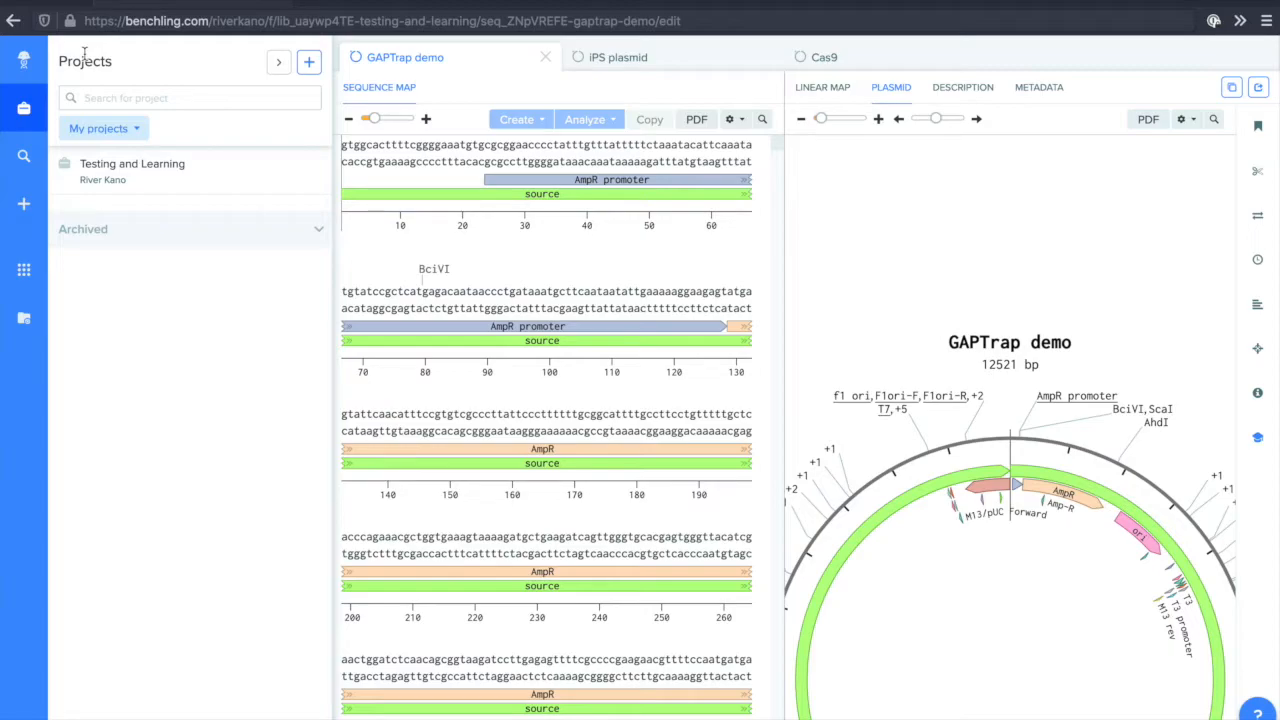
pyautogui.click(148, 186)
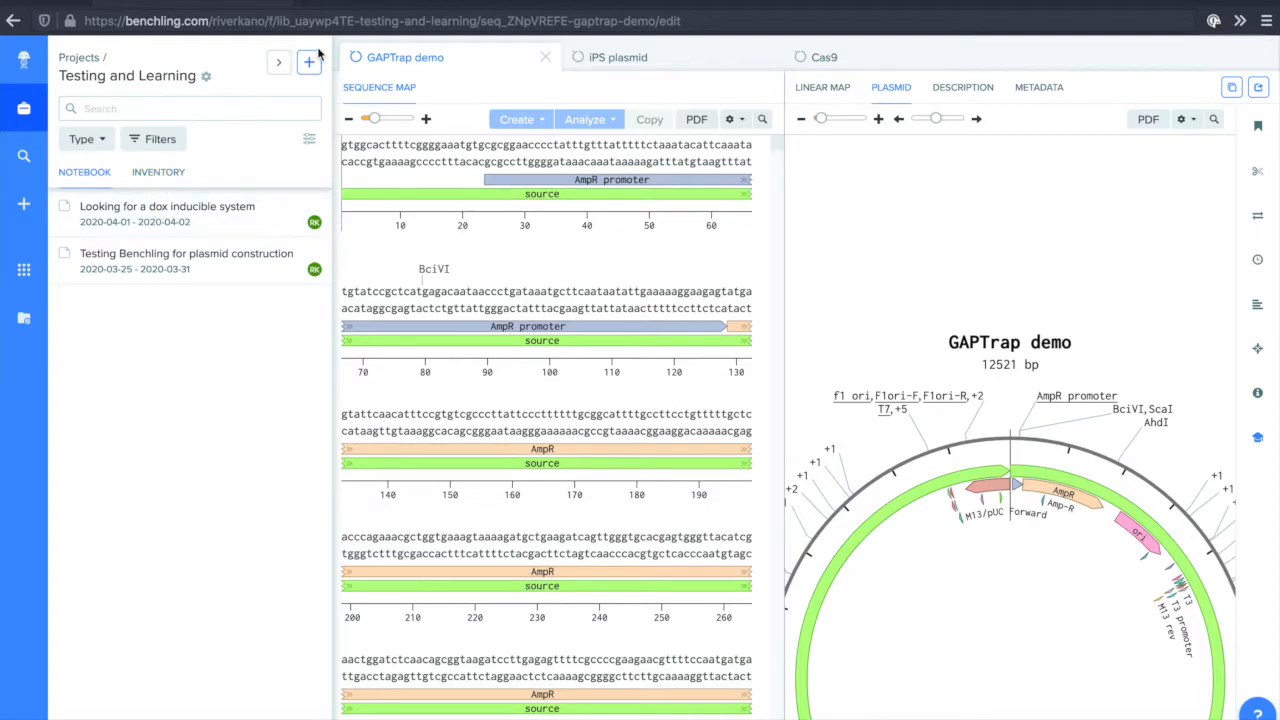
pyautogui.click(279, 62)
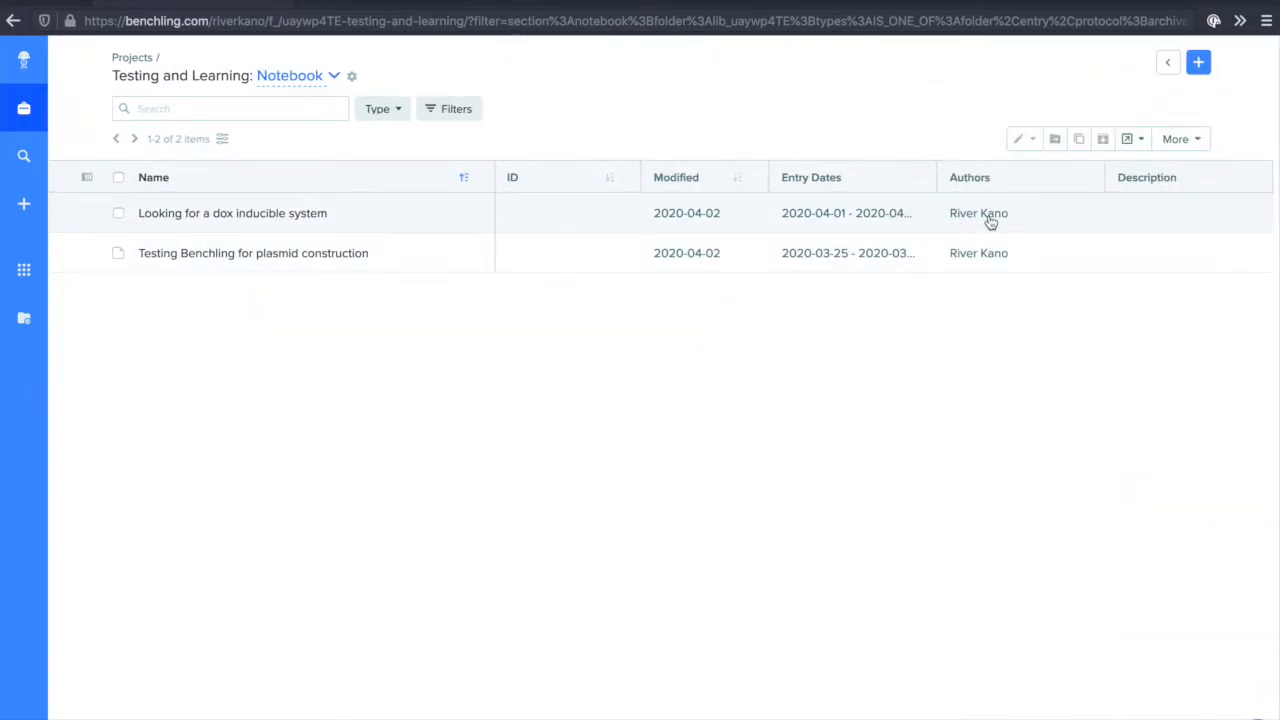
pyautogui.click(1172, 65)
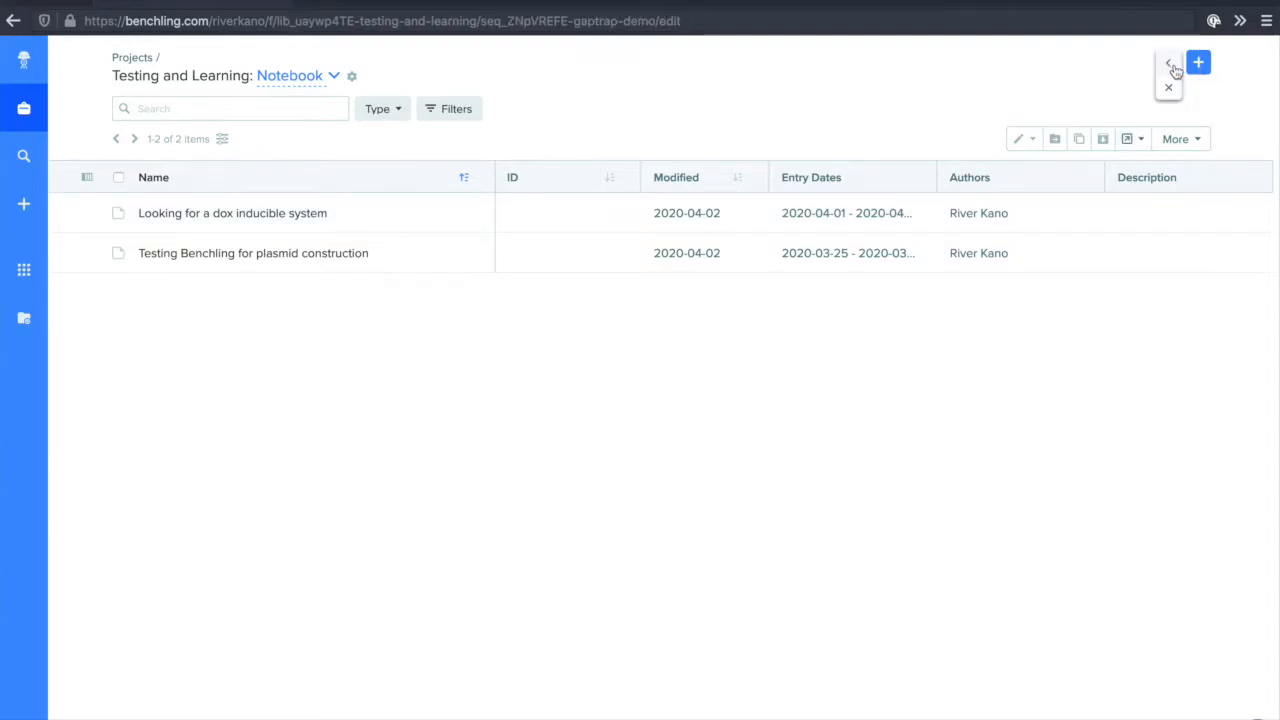
pyautogui.click(1172, 65)
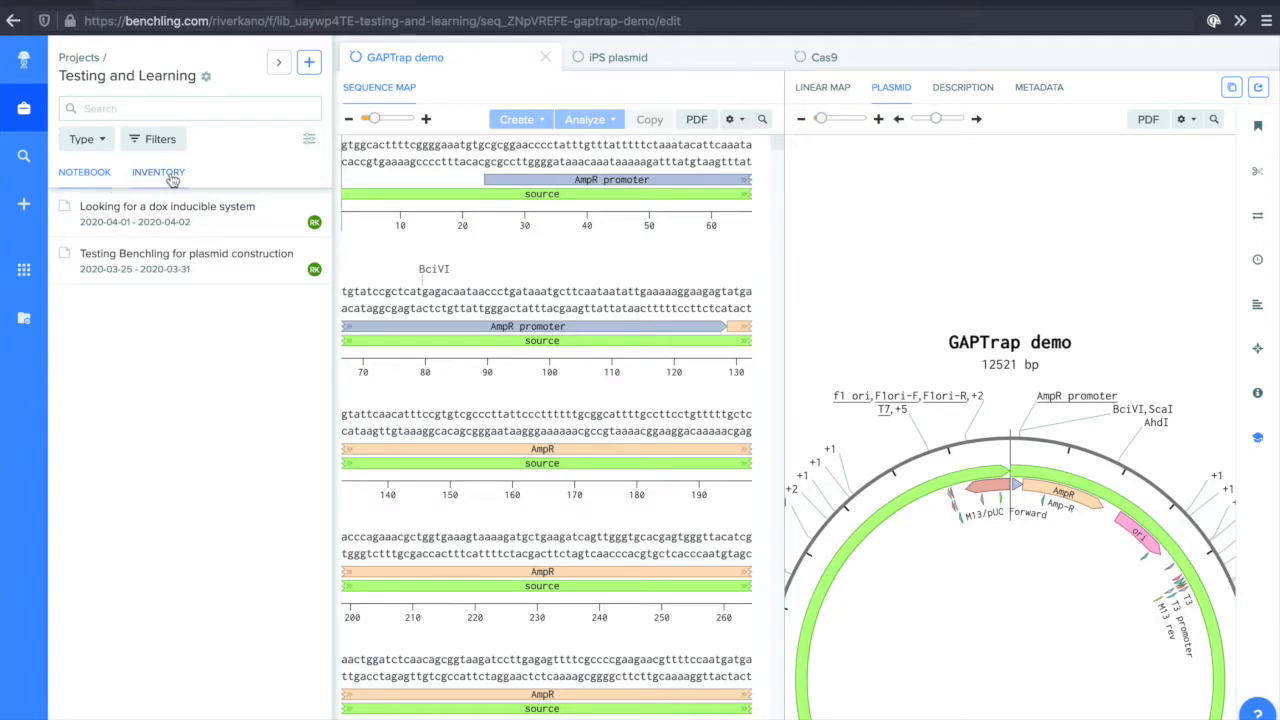
# View the project's notebook entries and its inventory, and bring up the search across all items.
pyautogui.click(104, 173)
pyautogui.click(172, 173)
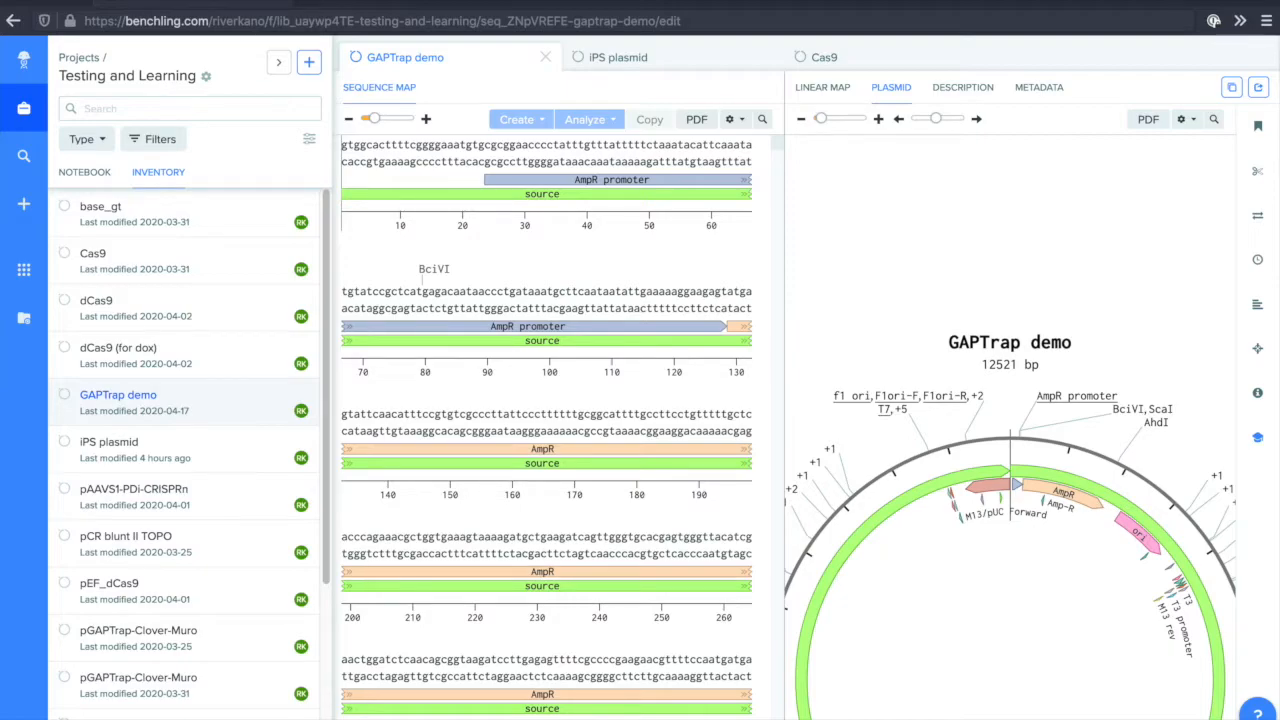
pyautogui.click(24, 160)
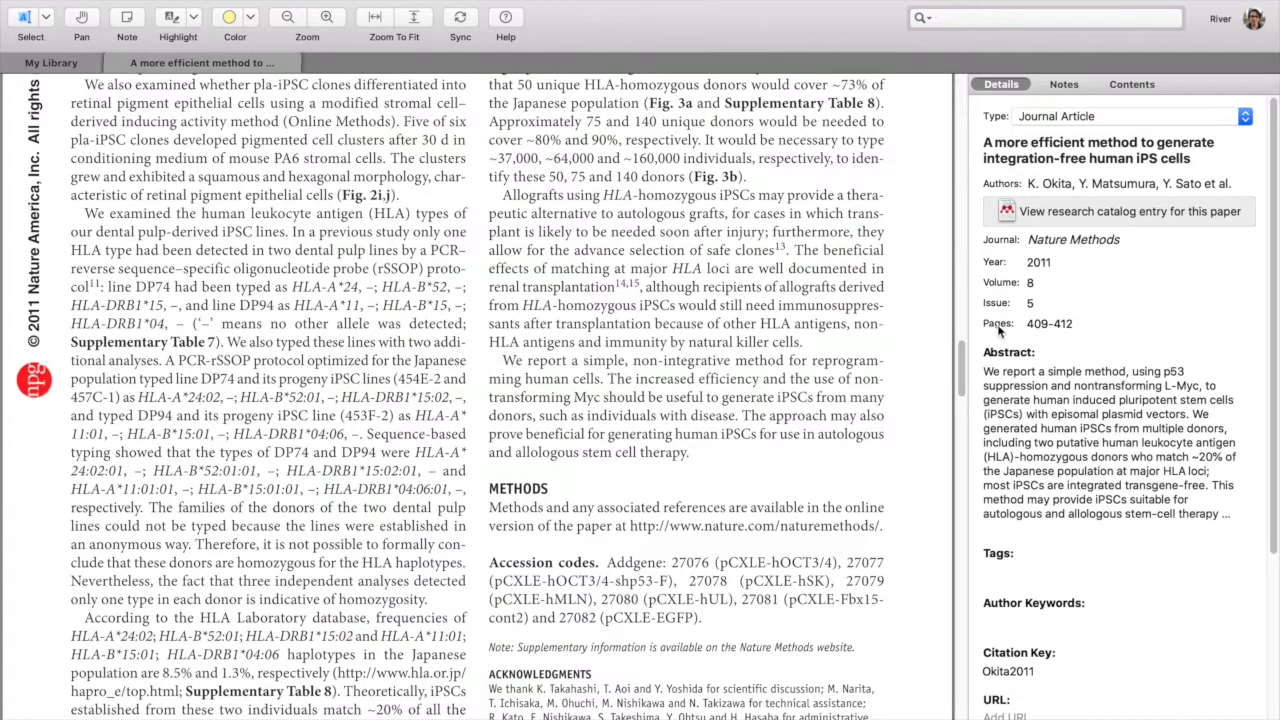
# Copy the Addgene number 27076 for pCXLE-hOCT3/4 from the paper's Accession codes section.
pyautogui.scroll(-1, 661, 566)
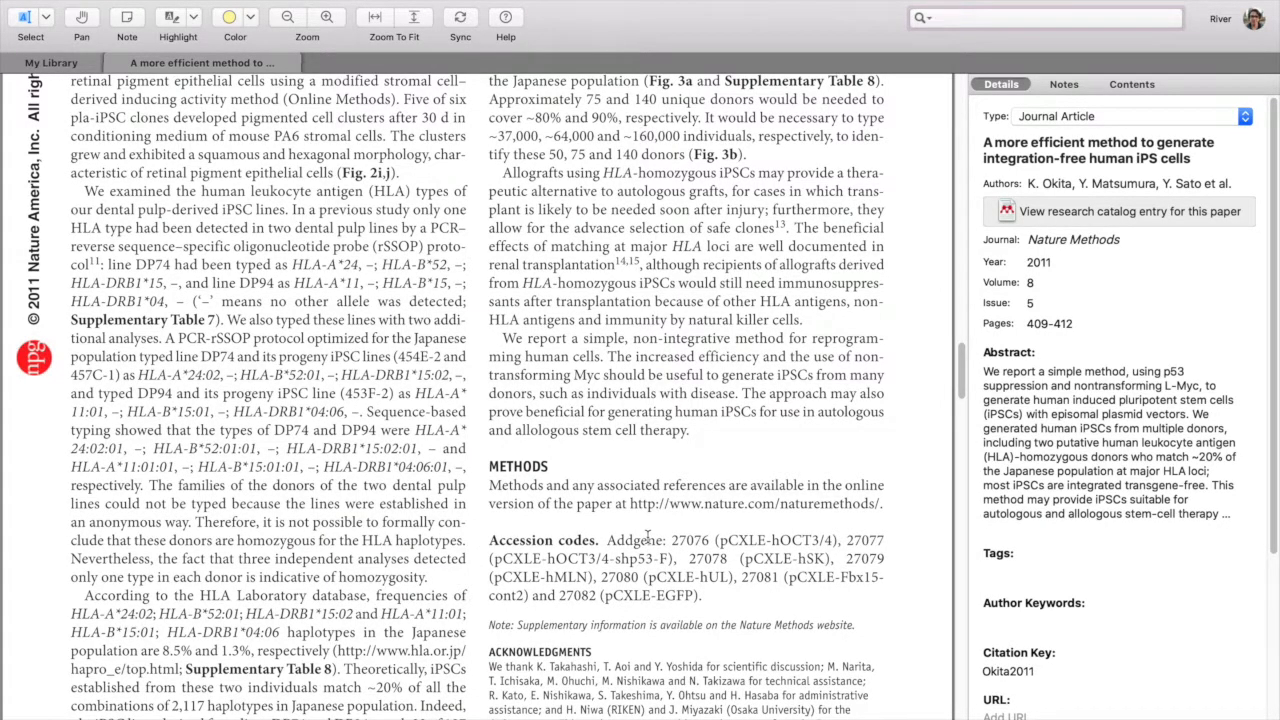
pyautogui.moveTo(670, 540); pyautogui.dragTo(706, 541)
pyautogui.hotkey('ctrl', 'c')
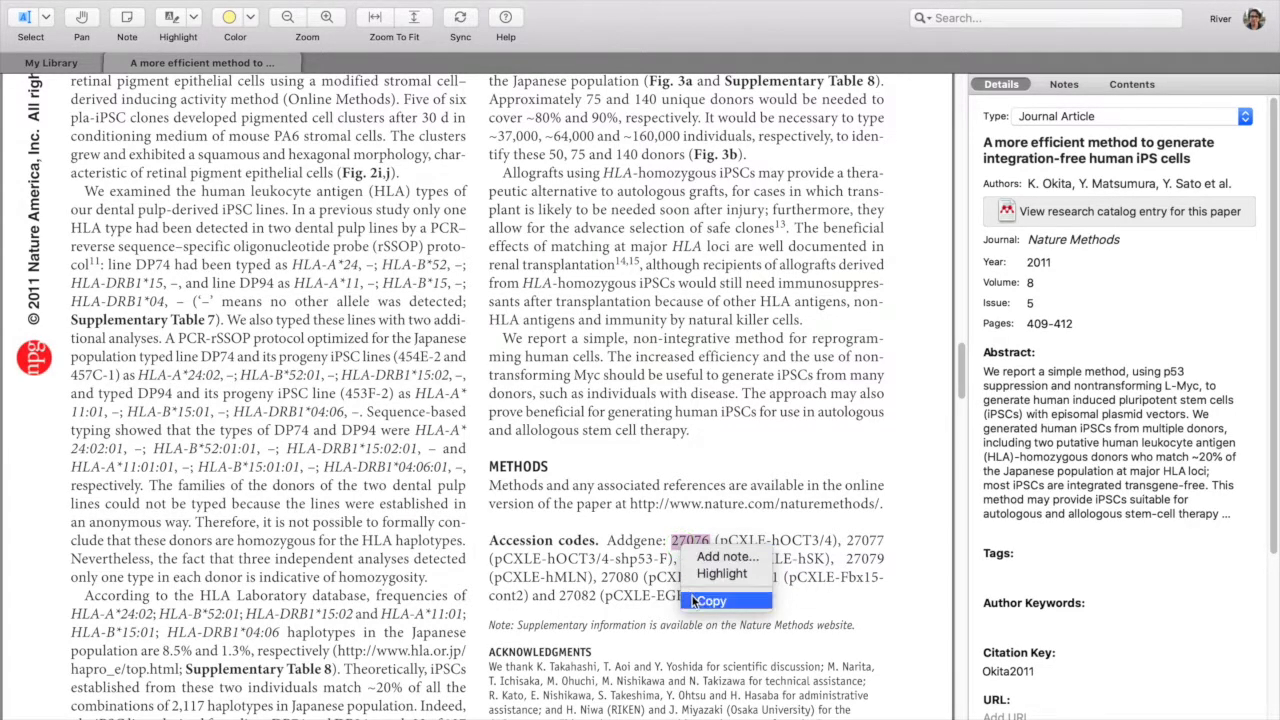
pyautogui.click(700, 600)
# Switch to the Addgene site, search for plasmid 27076 and open the pCXLE-hOCT3/4 page.
pyautogui.hotkey('ctrl', 'Left')
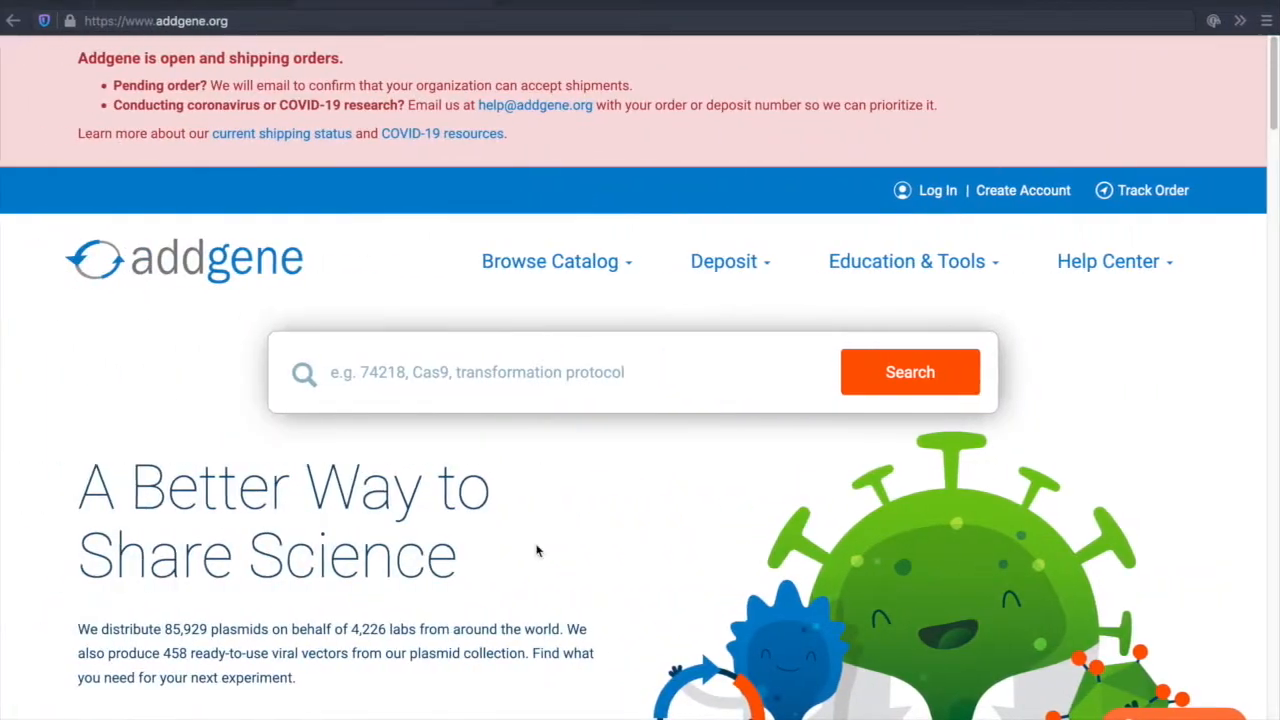
pyautogui.rightClick(450, 360)
pyautogui.click(487, 428)
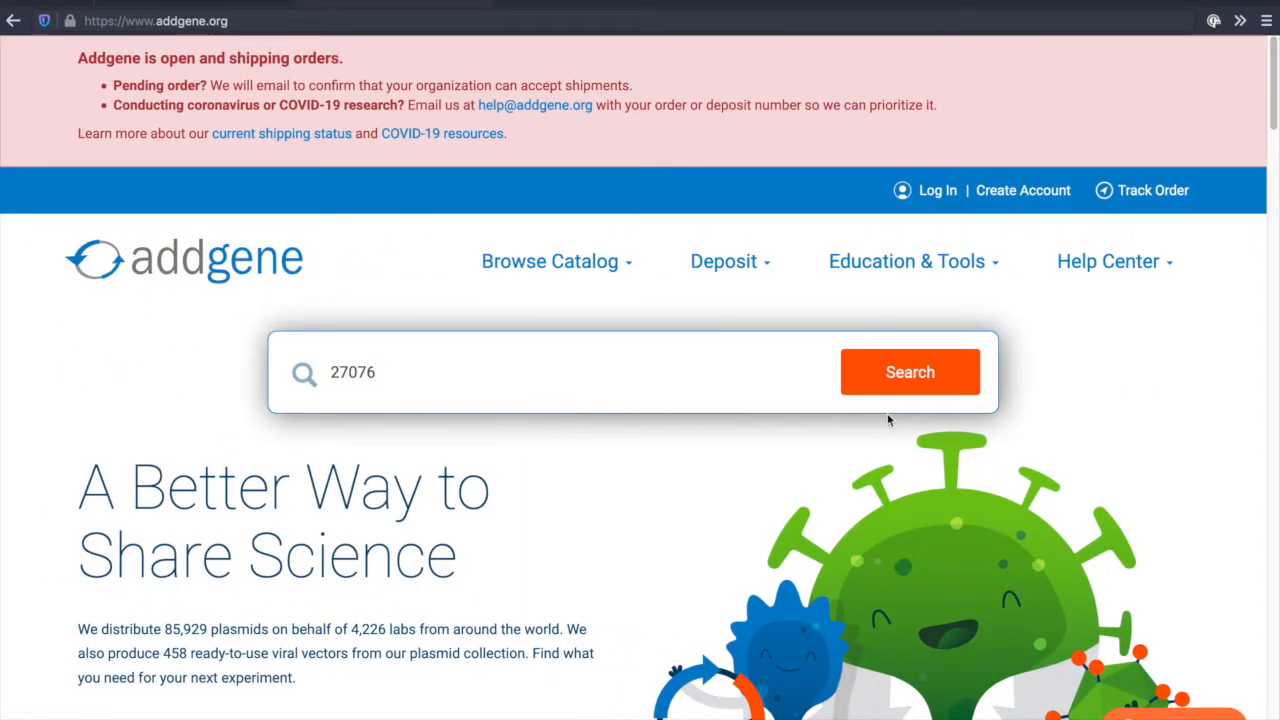
pyautogui.click(907, 381)
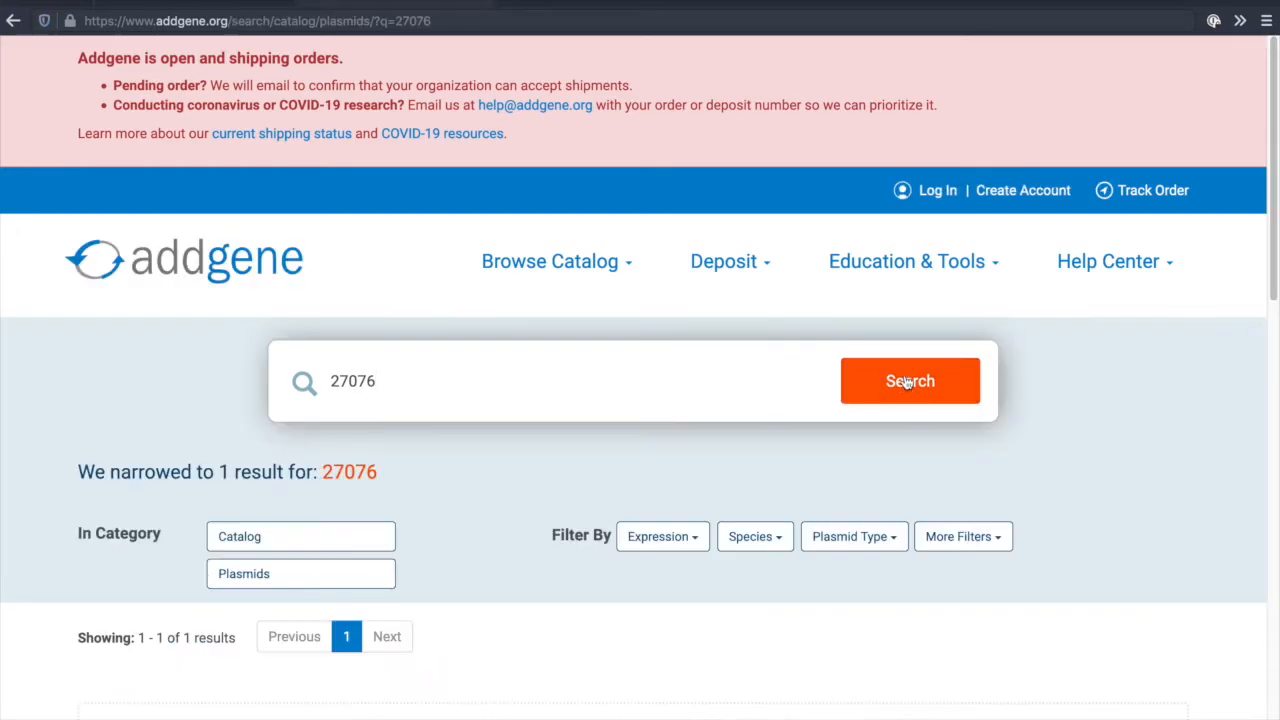
pyautogui.scroll(-3, 637, 500)
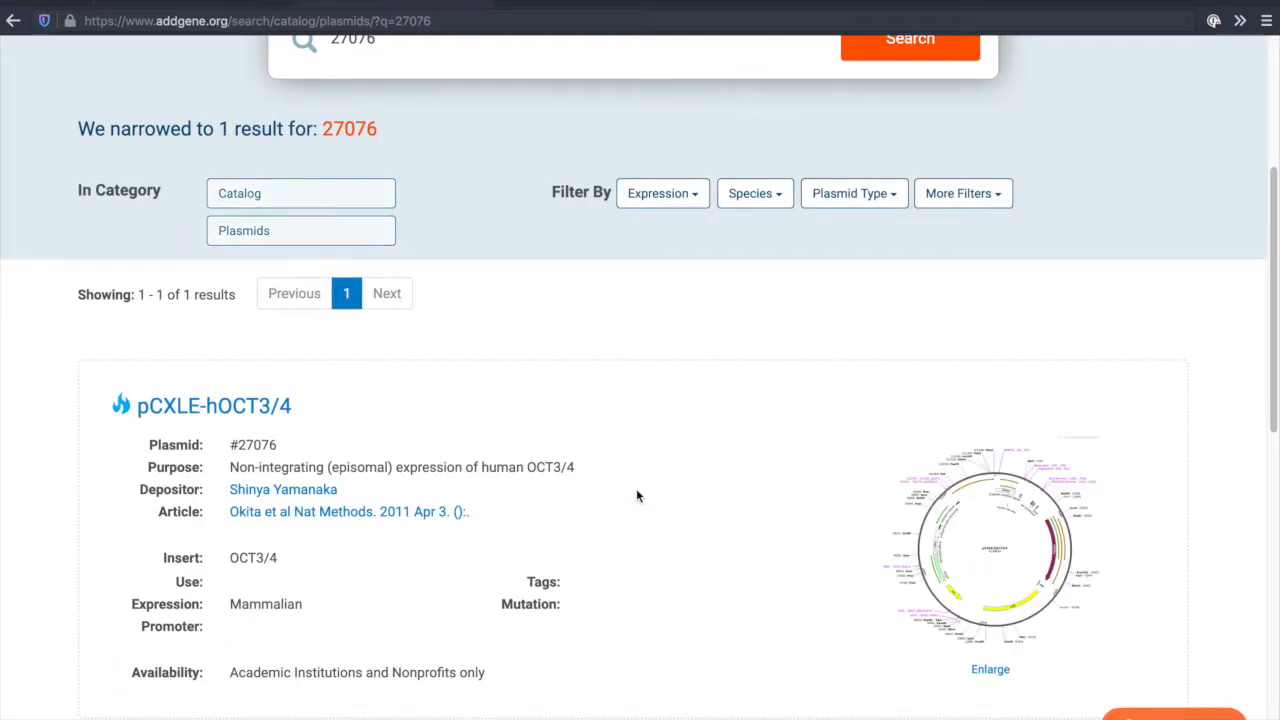
pyautogui.click(262, 403)
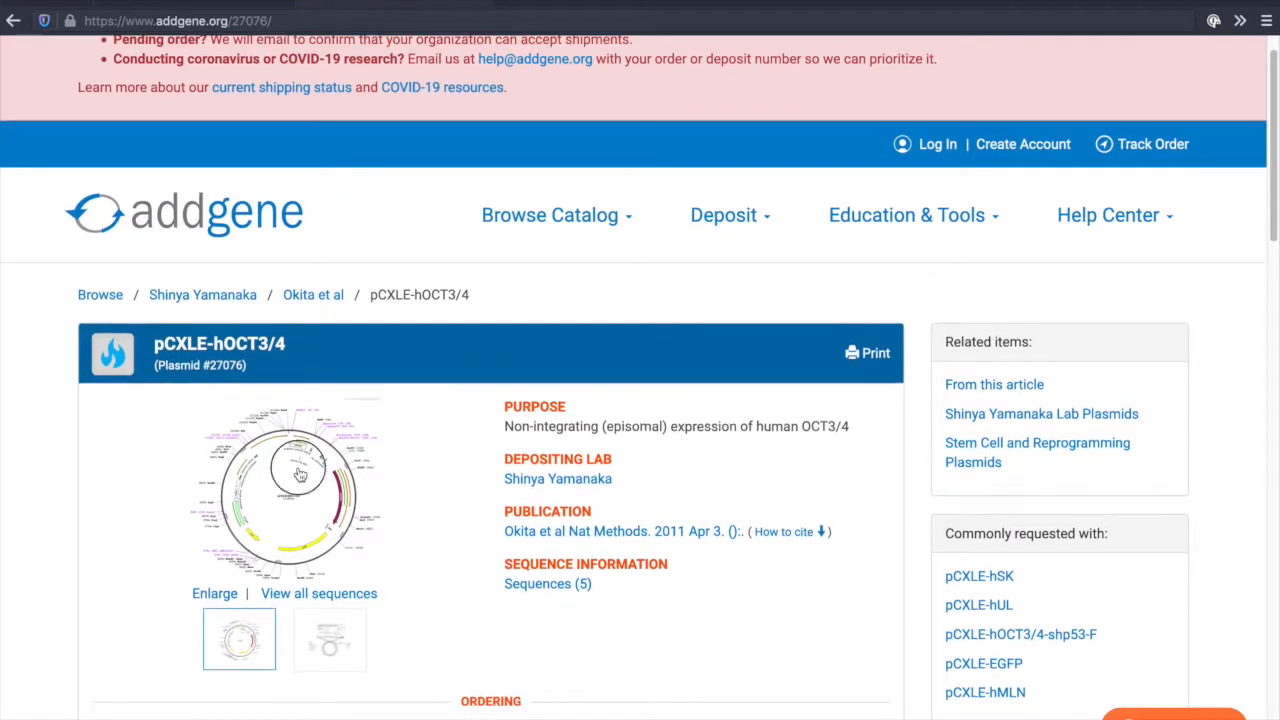
# Examine the full sequence map of pCXLE-hOCT3/4 and the plasmid's backbone, insert and cloning details.
pyautogui.click(300, 474)
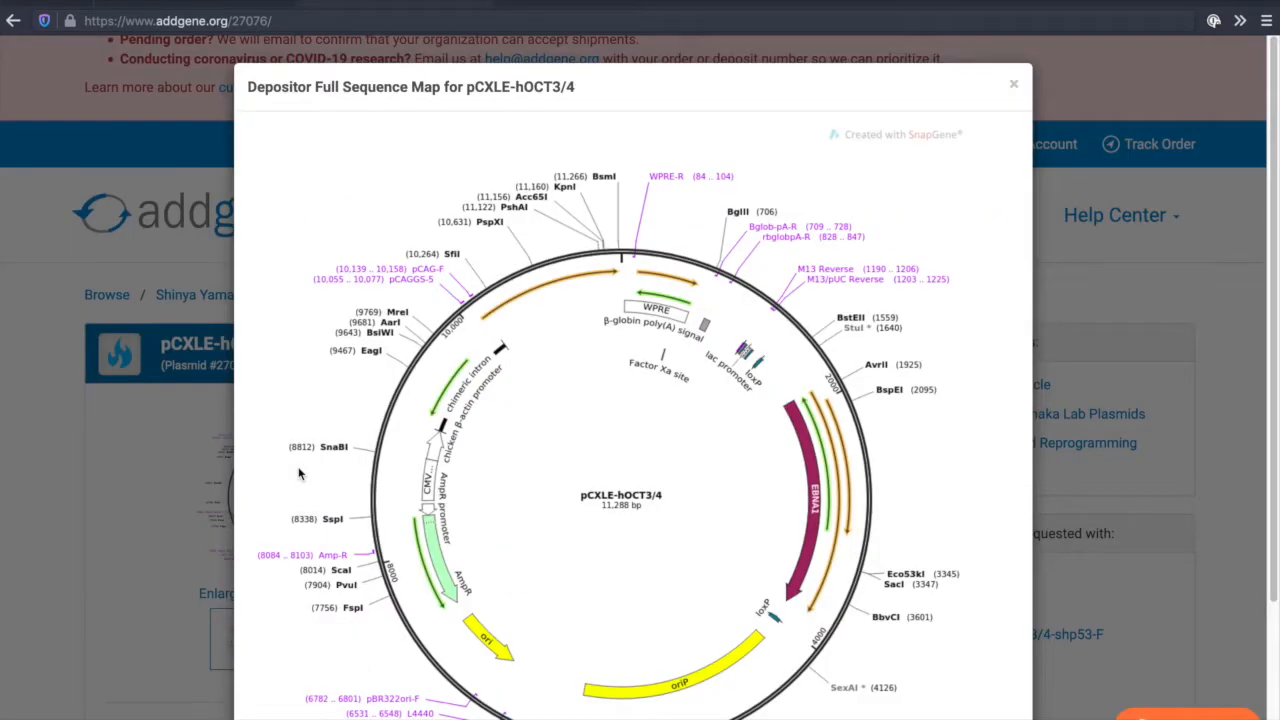
pyautogui.click(110, 475)
pyautogui.scroll(-3, 107, 475)
pyautogui.scroll(-3, 108, 475)
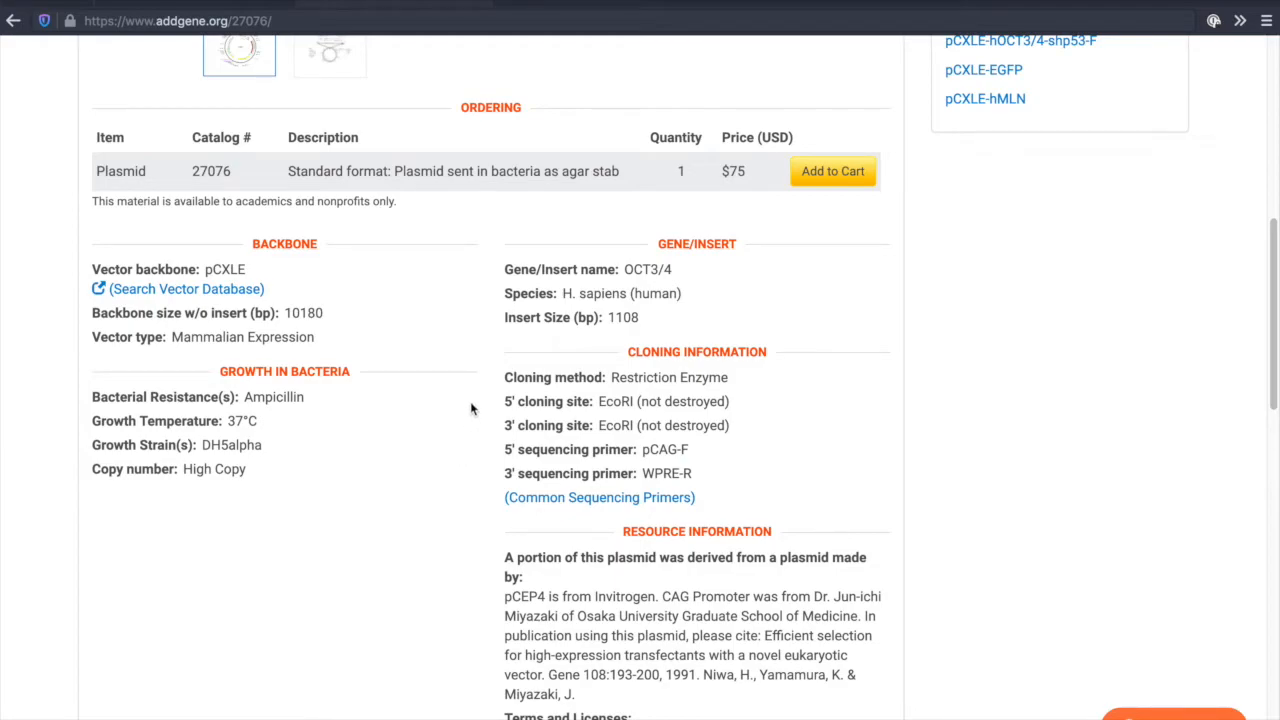
# Copy the web address of the pCXLE-hOCT3/4 plasmid page.
pyautogui.click(285, 20)
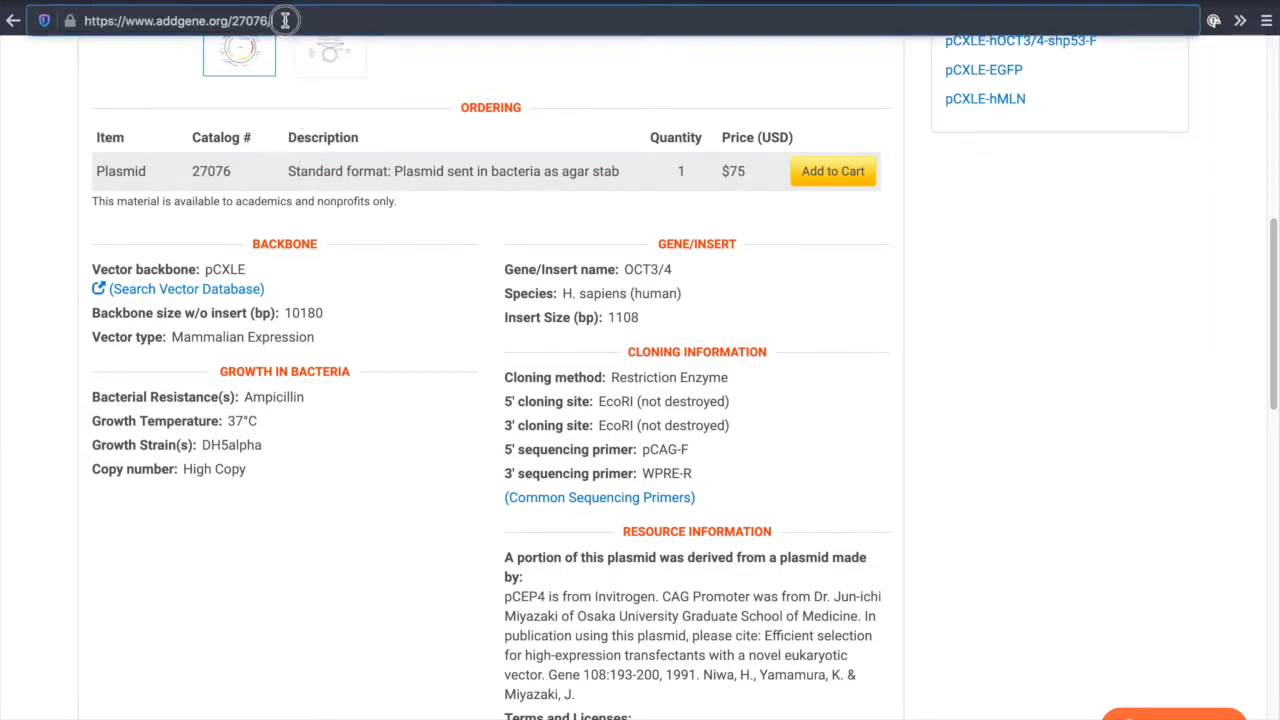
pyautogui.rightClick(285, 20)
pyautogui.click(281, 78)
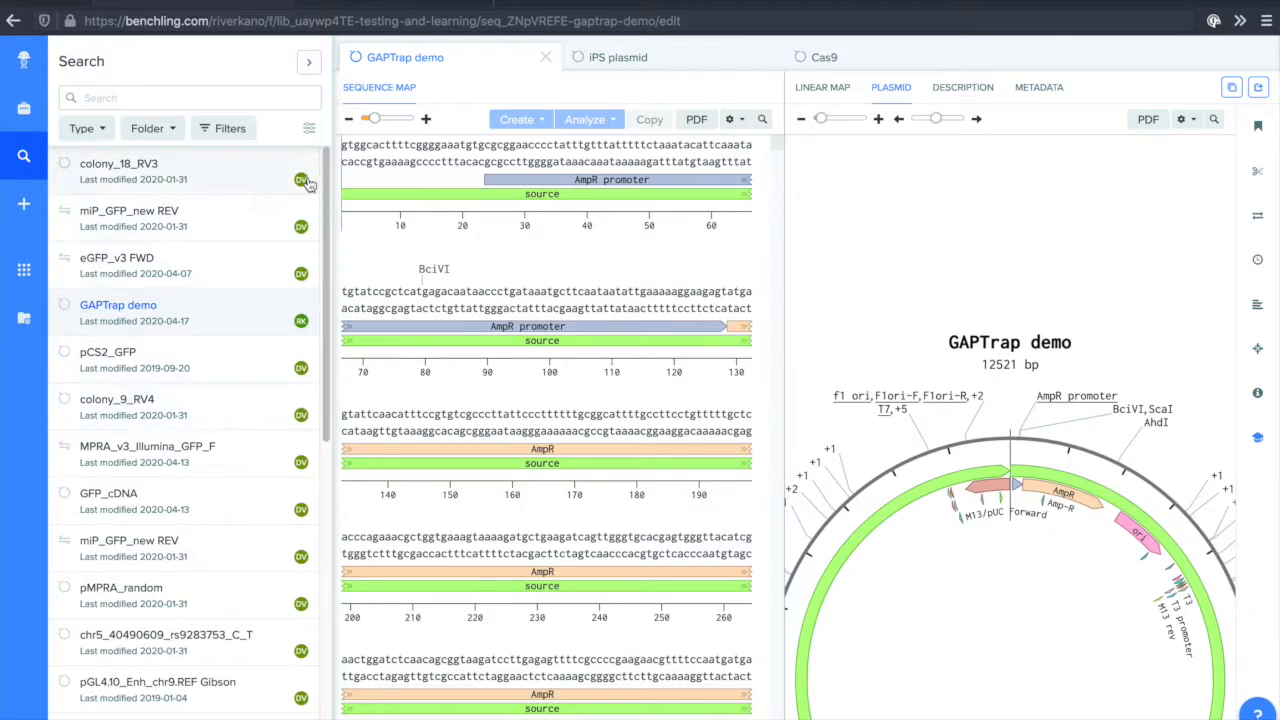
pyautogui.click(24, 203)
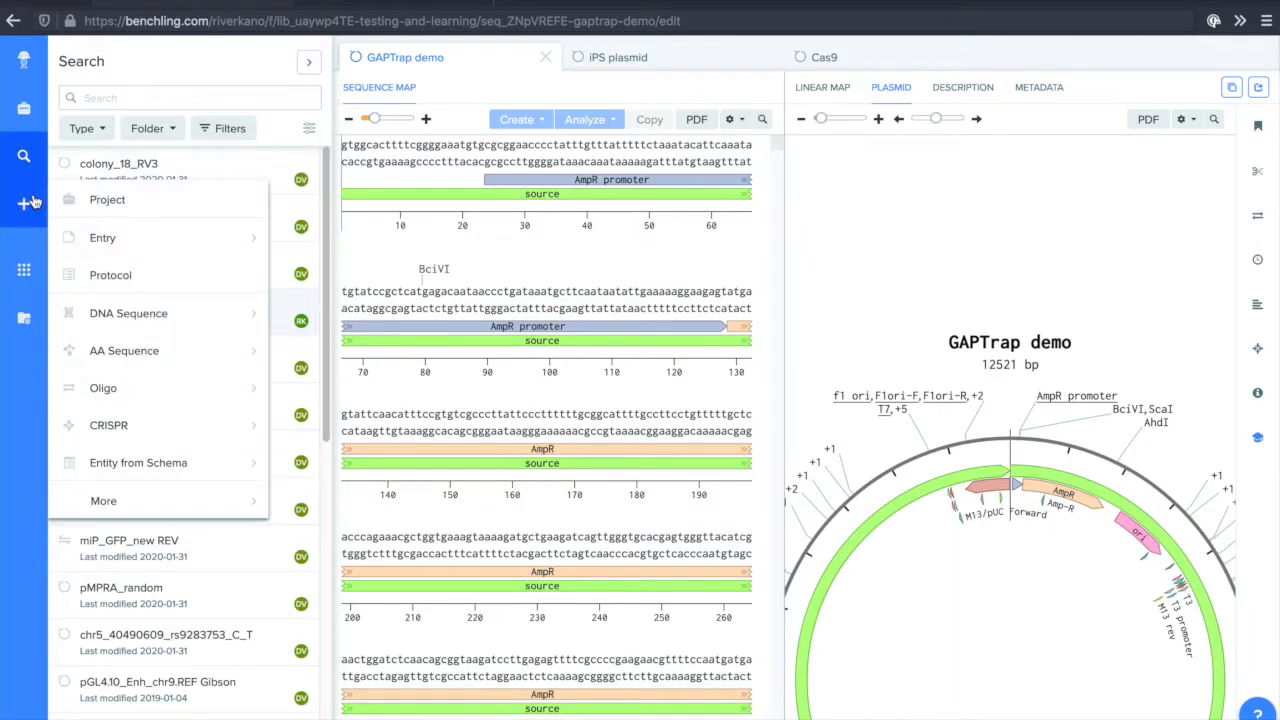
pyautogui.moveTo(104, 303)
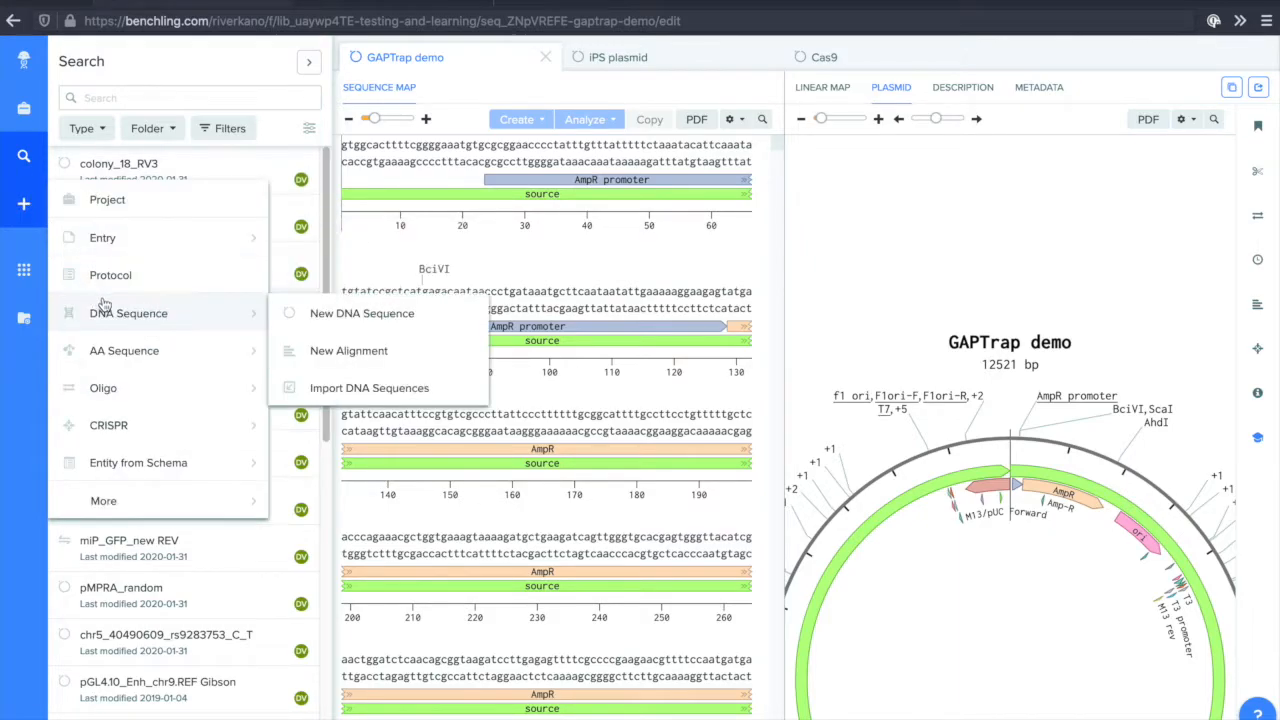
pyautogui.click(305, 318)
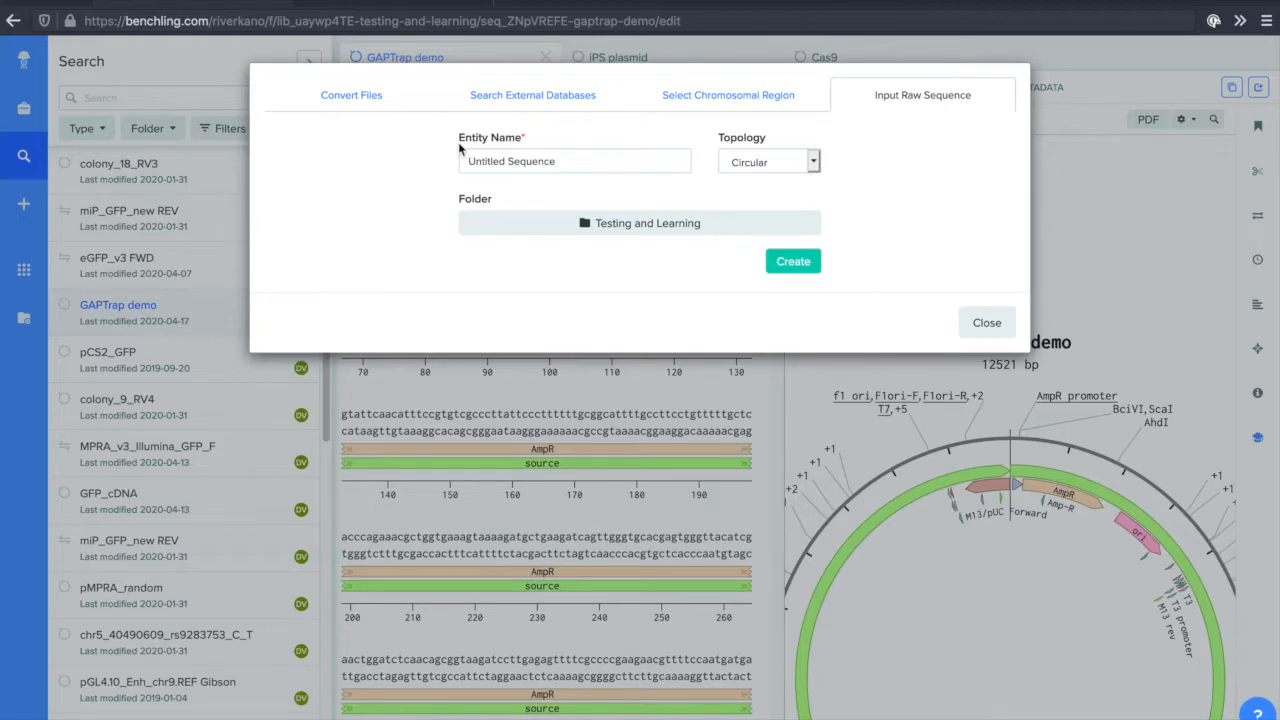
pyautogui.click(481, 110)
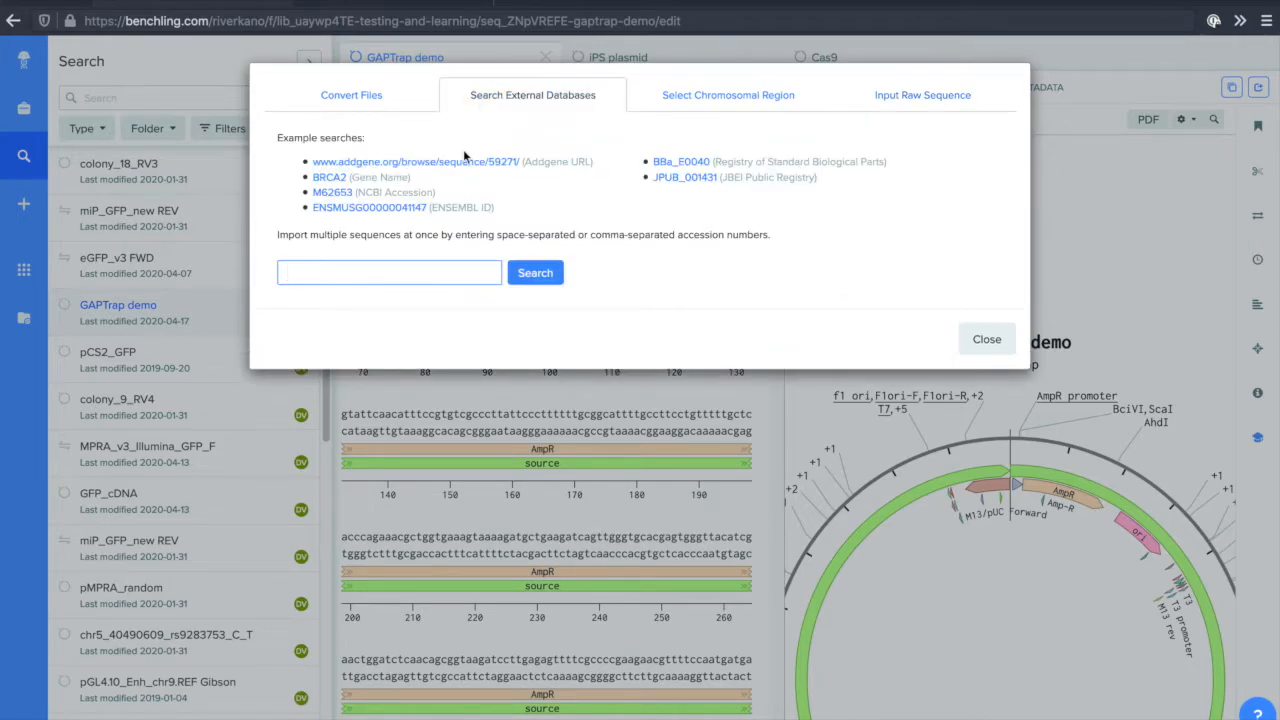
pyautogui.rightClick(426, 264)
pyautogui.click(462, 337)
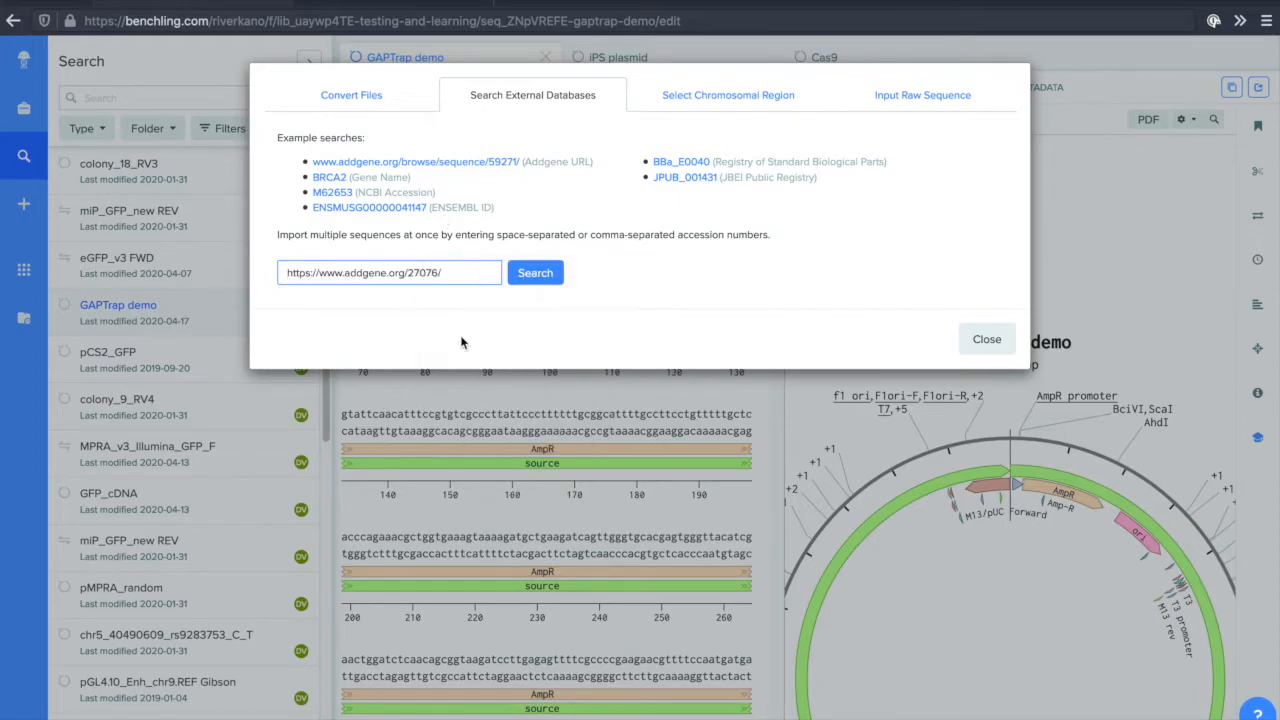
pyautogui.click(531, 283)
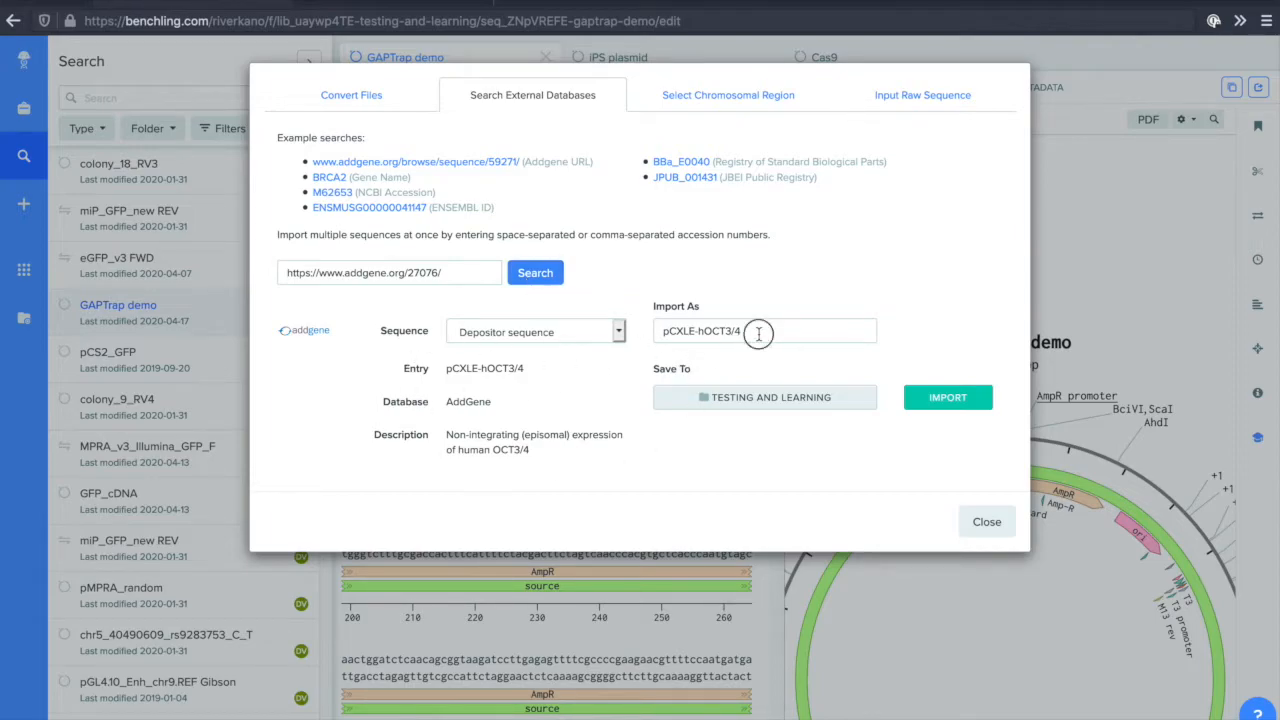
# Import the depositor sequence into the Testing and Learning folder under the name iPS plasmid.
pyautogui.moveTo(759, 334); pyautogui.dragTo(642, 332)
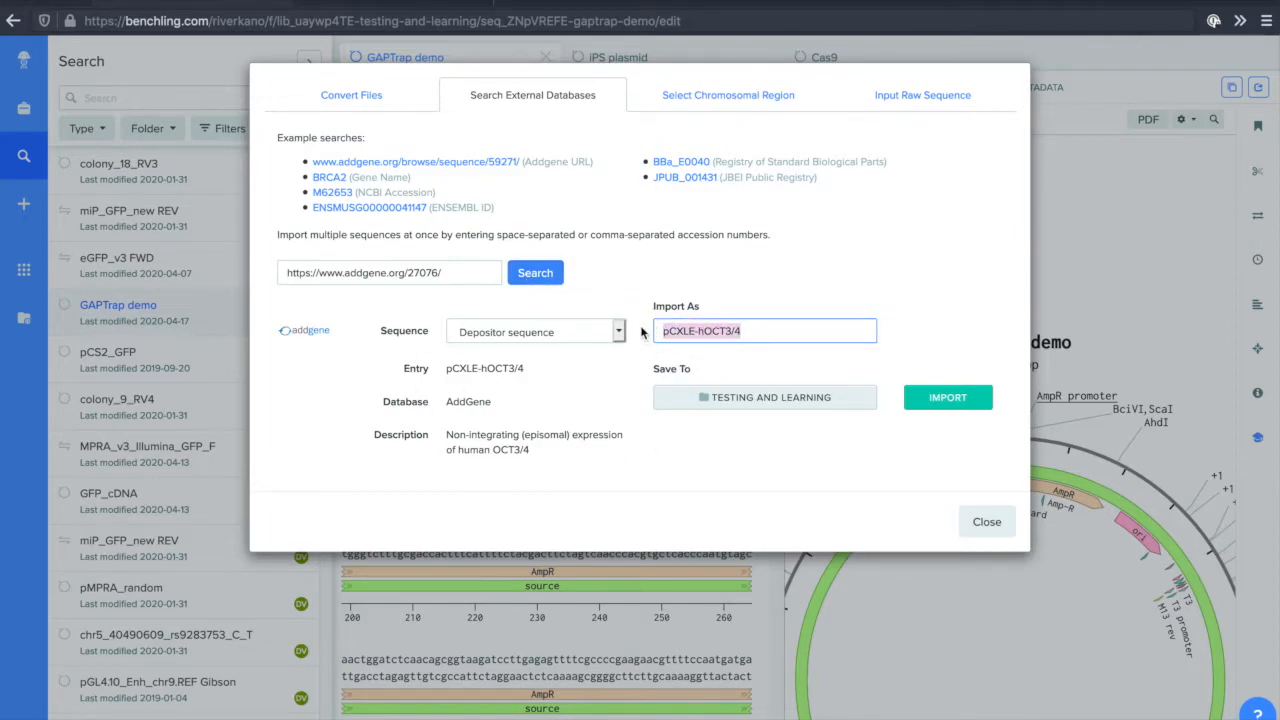
pyautogui.write('iPS plasmisd')
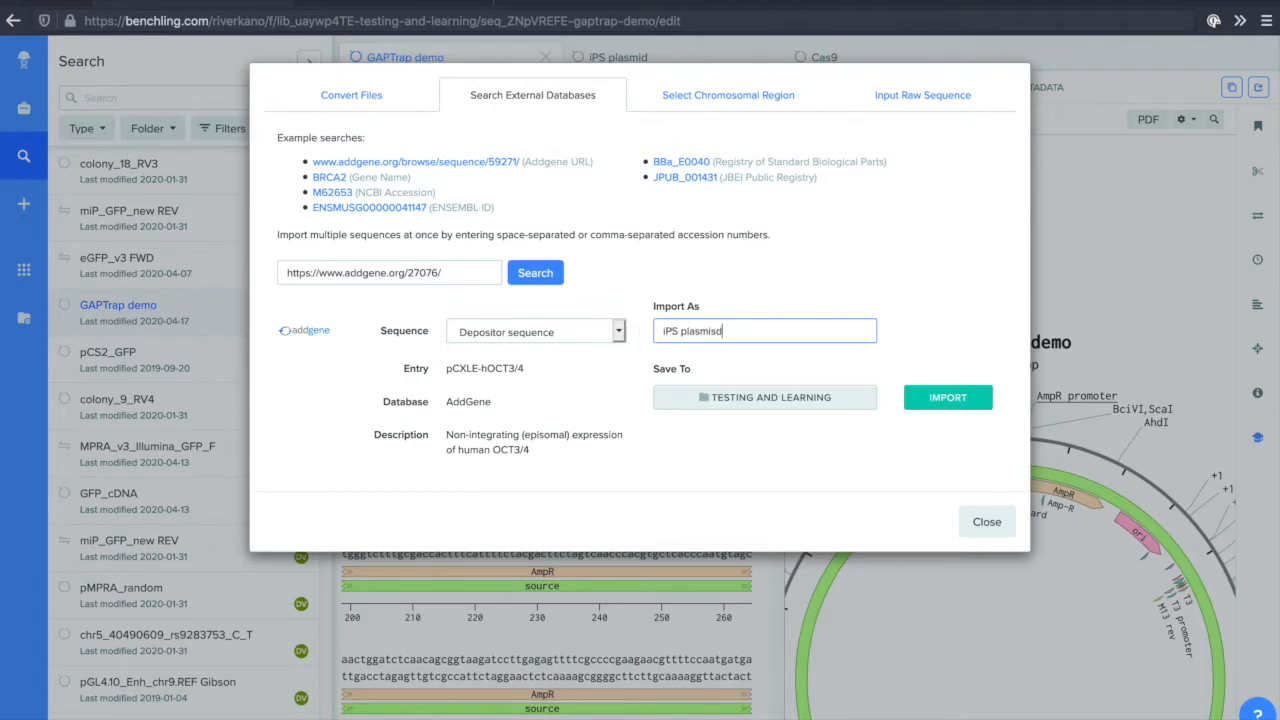
pyautogui.press('BackSpace')
pyautogui.press('BackSpace')
pyautogui.write('d')
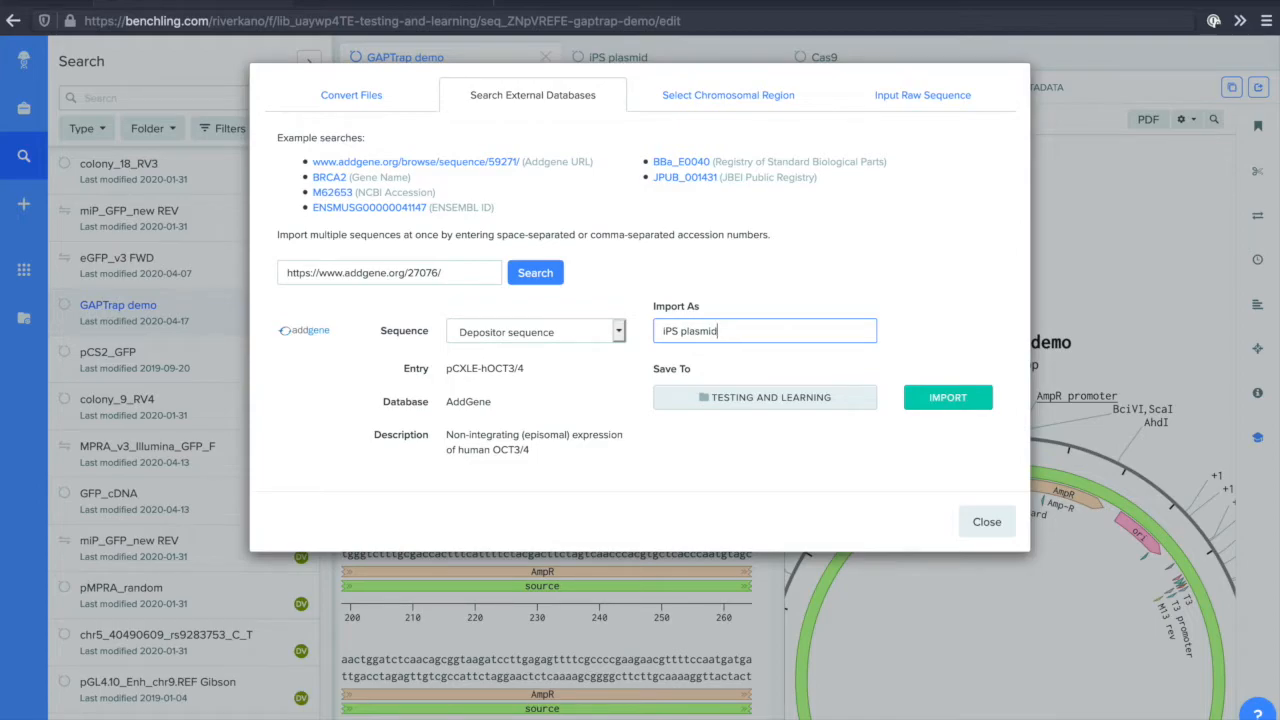
pyautogui.click(925, 403)
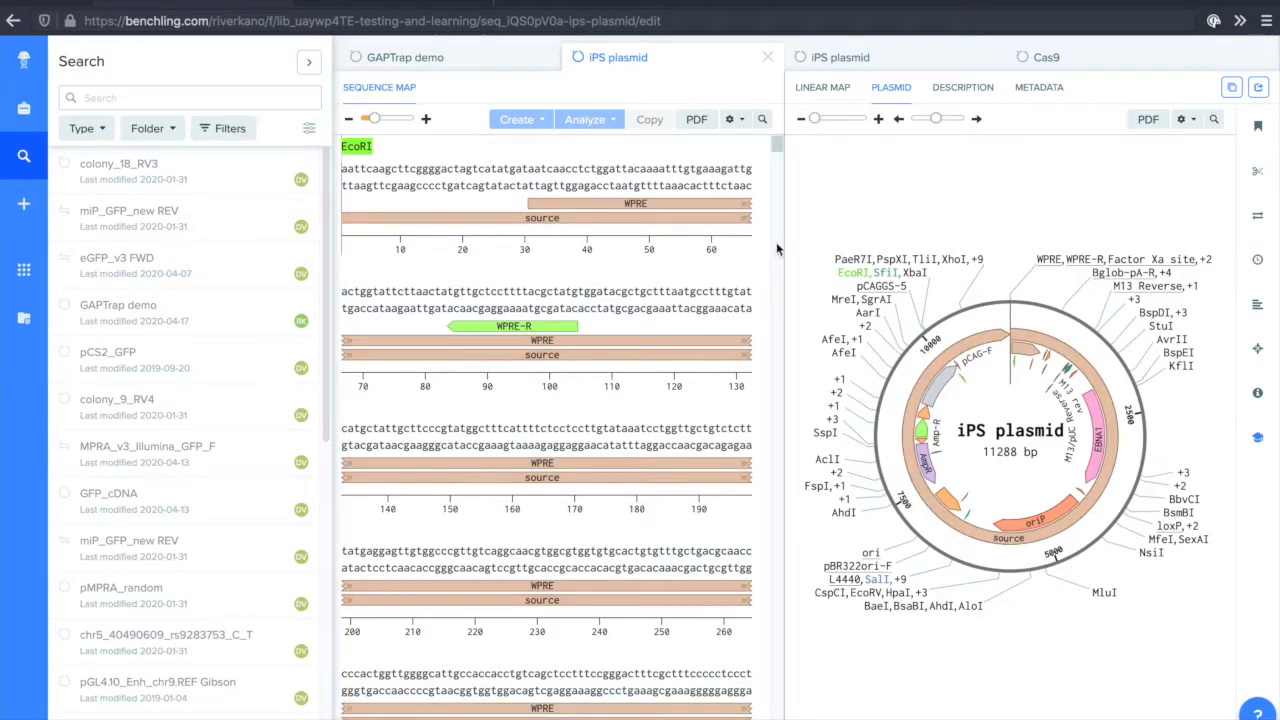
# Enlarge the iPS plasmid map by one zoom level and collapse the search results to widen the sequence view.
pyautogui.moveTo(975, 289)
pyautogui.click(878, 121)
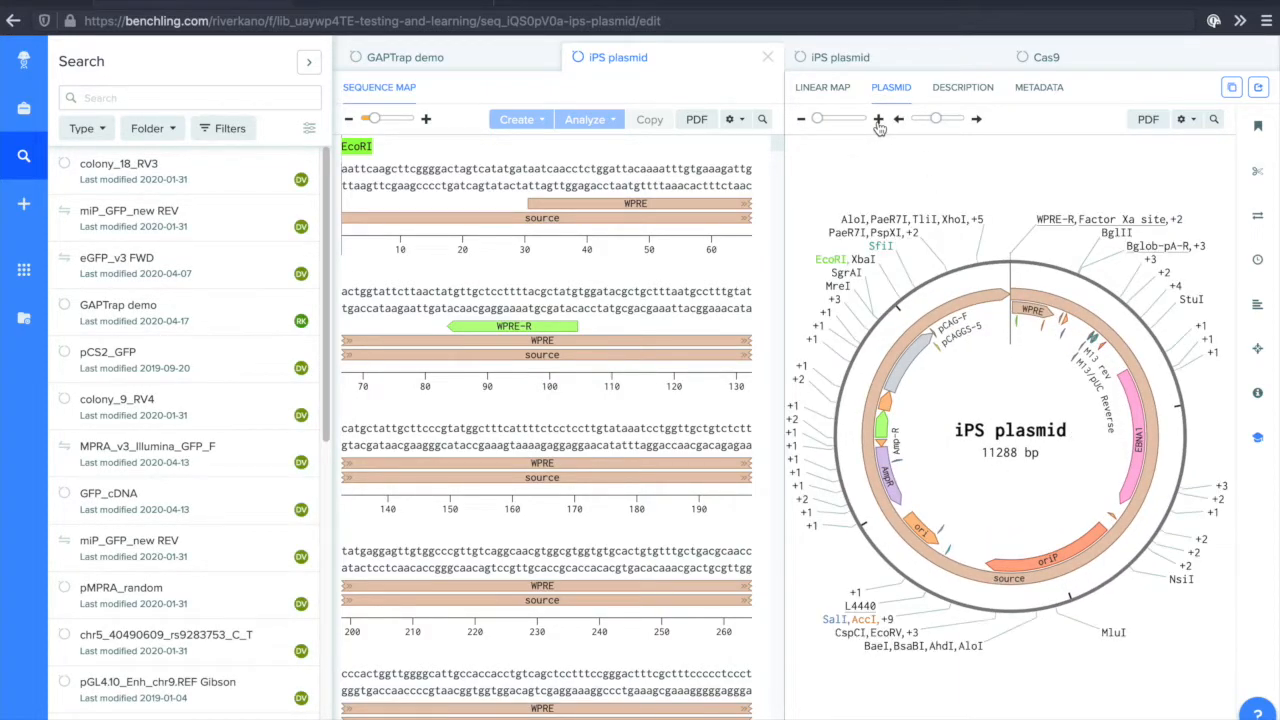
pyautogui.click(26, 157)
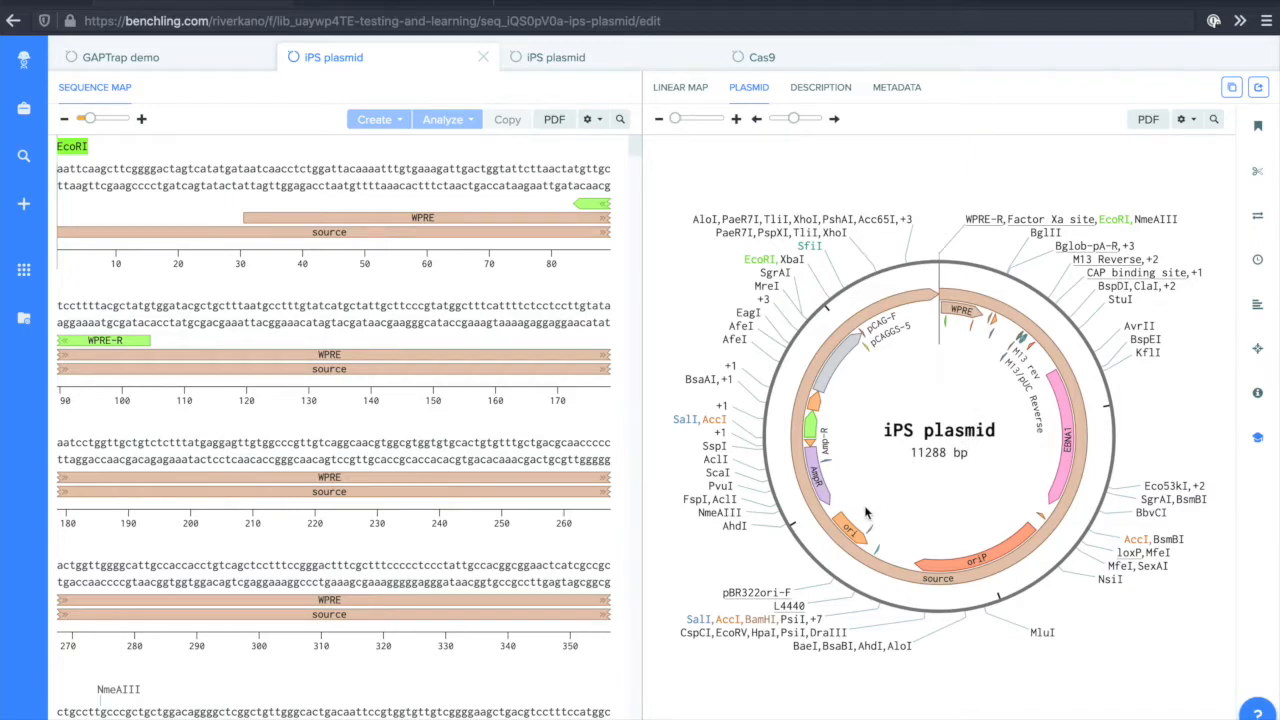
# Select the ori feature on the iPS plasmid map and examine its bases and annotations in the sequence.
pyautogui.click(856, 526)
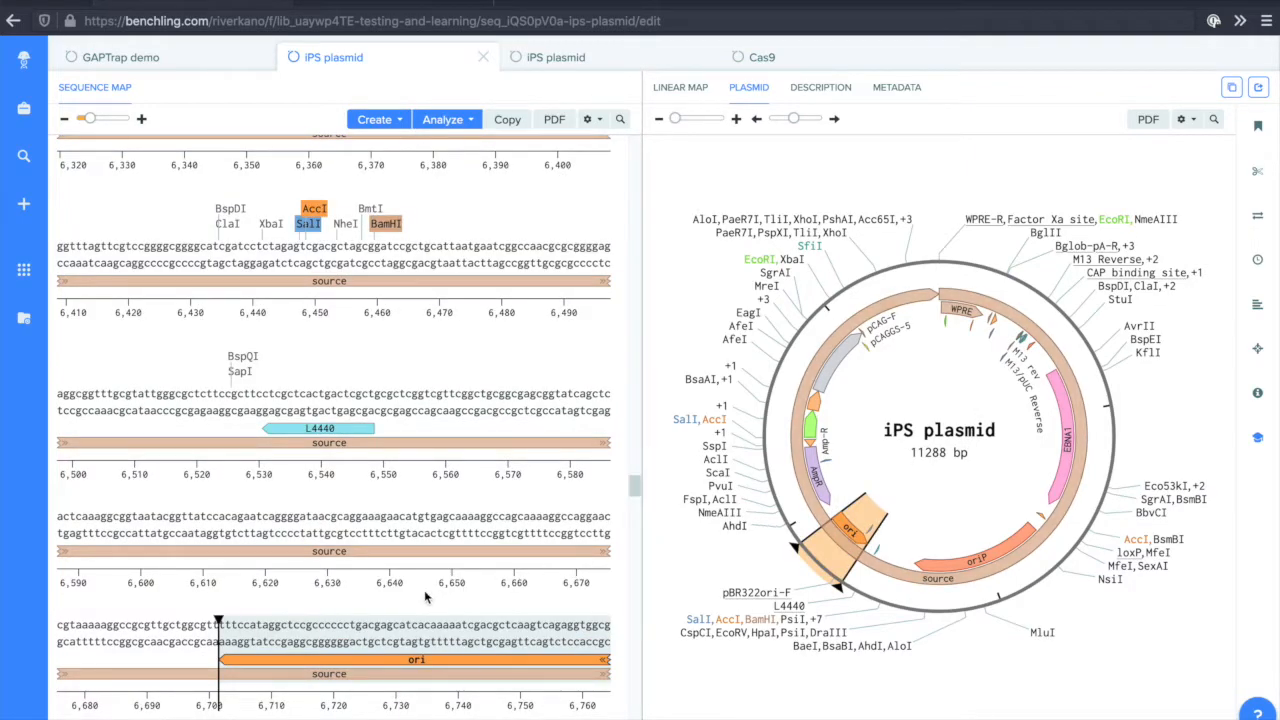
pyautogui.scroll(-2, 428, 600)
pyautogui.scroll(-1, 393, 608)
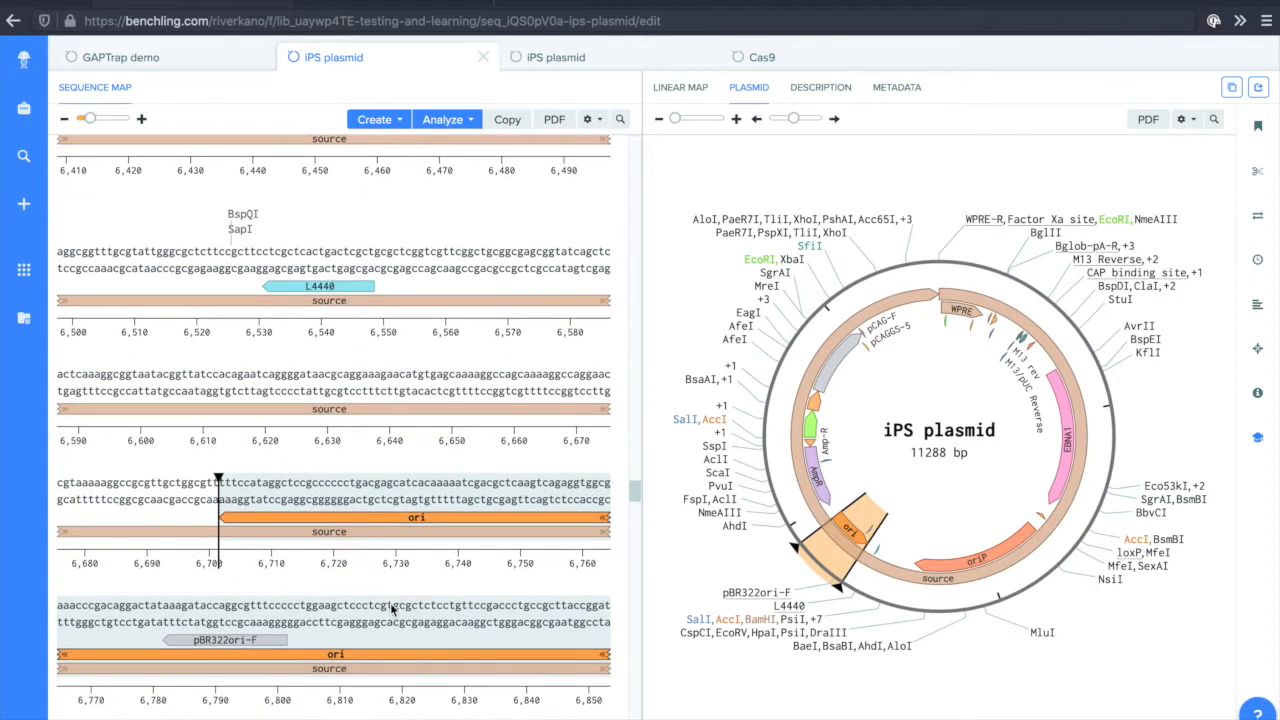
pyautogui.scroll(-1, 391, 608)
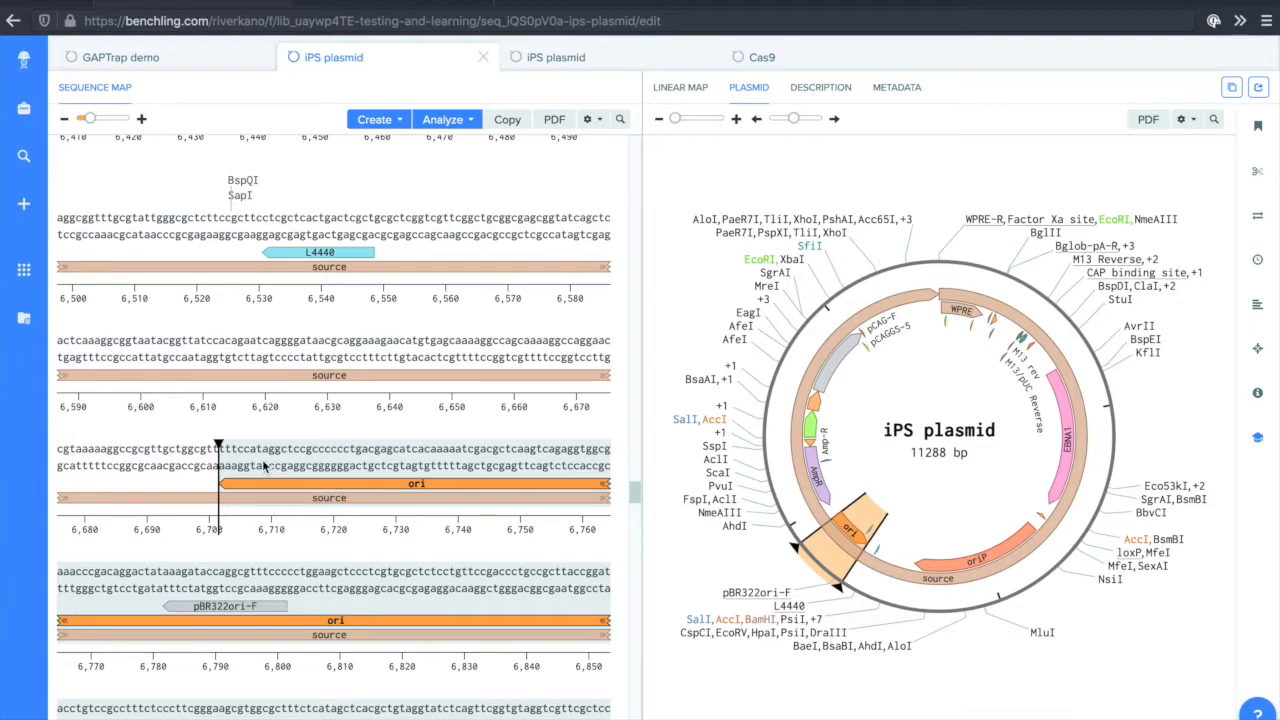
pyautogui.scroll(-1, 265, 468)
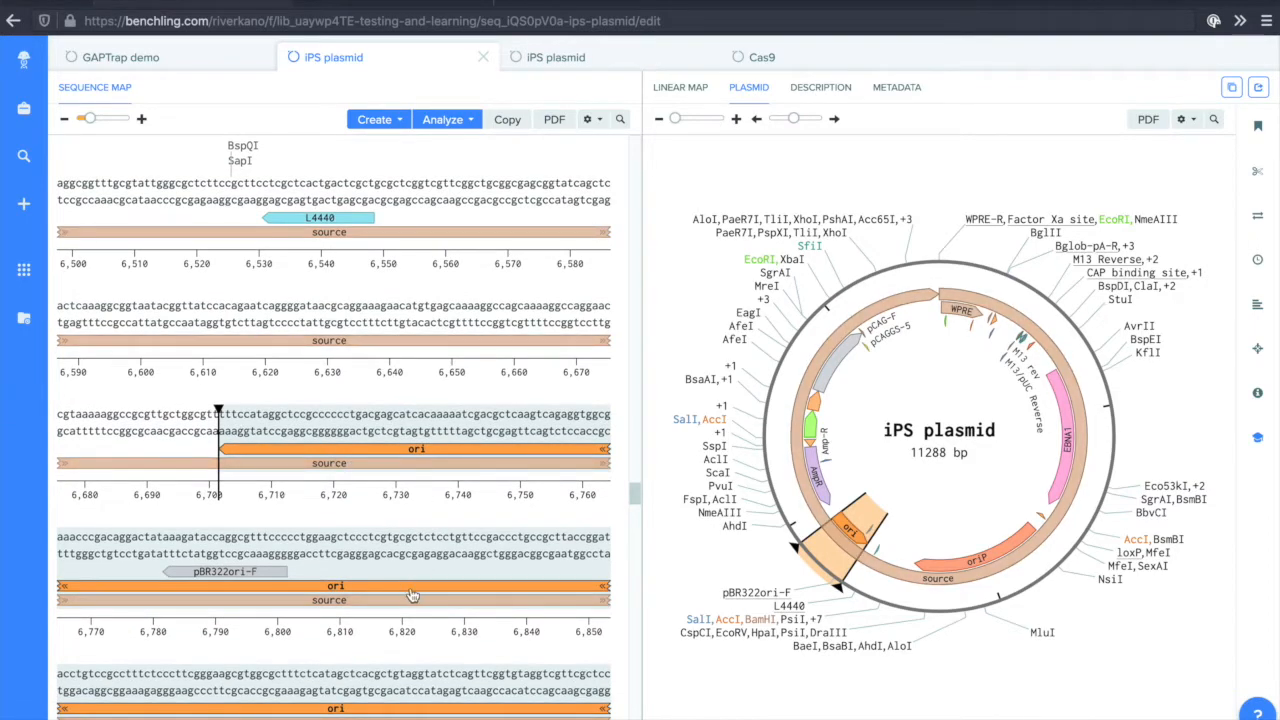
pyautogui.scroll(-1, 410, 594)
pyautogui.scroll(-1, 410, 594)
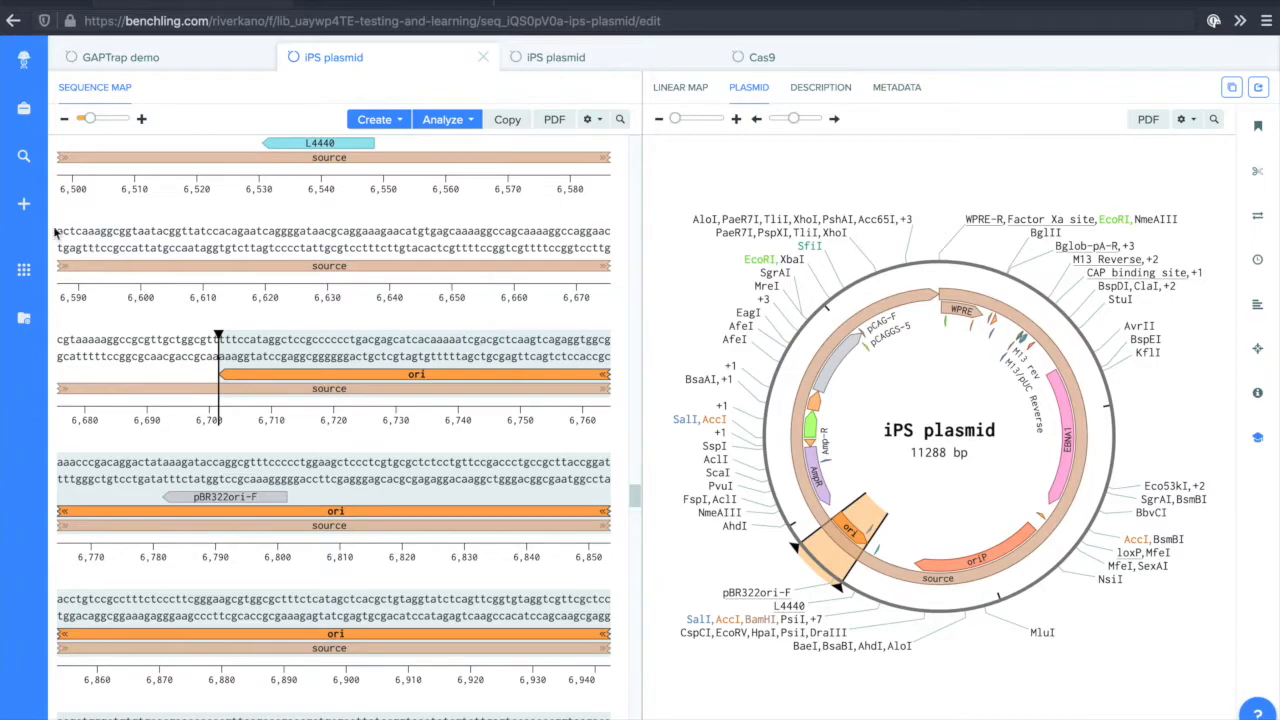
# Create a blank notebook entry named iPS creation in the Testing and Learning folder.
pyautogui.click(30, 208)
pyautogui.moveTo(110, 240)
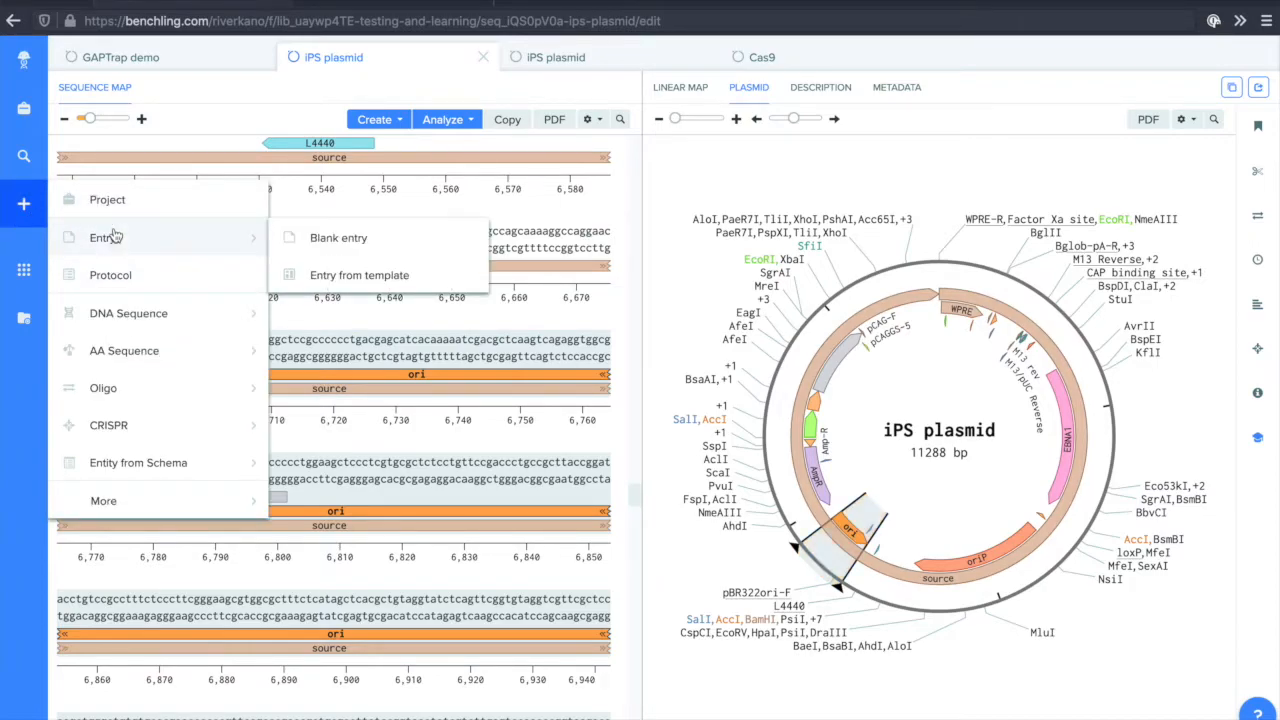
pyautogui.click(355, 238)
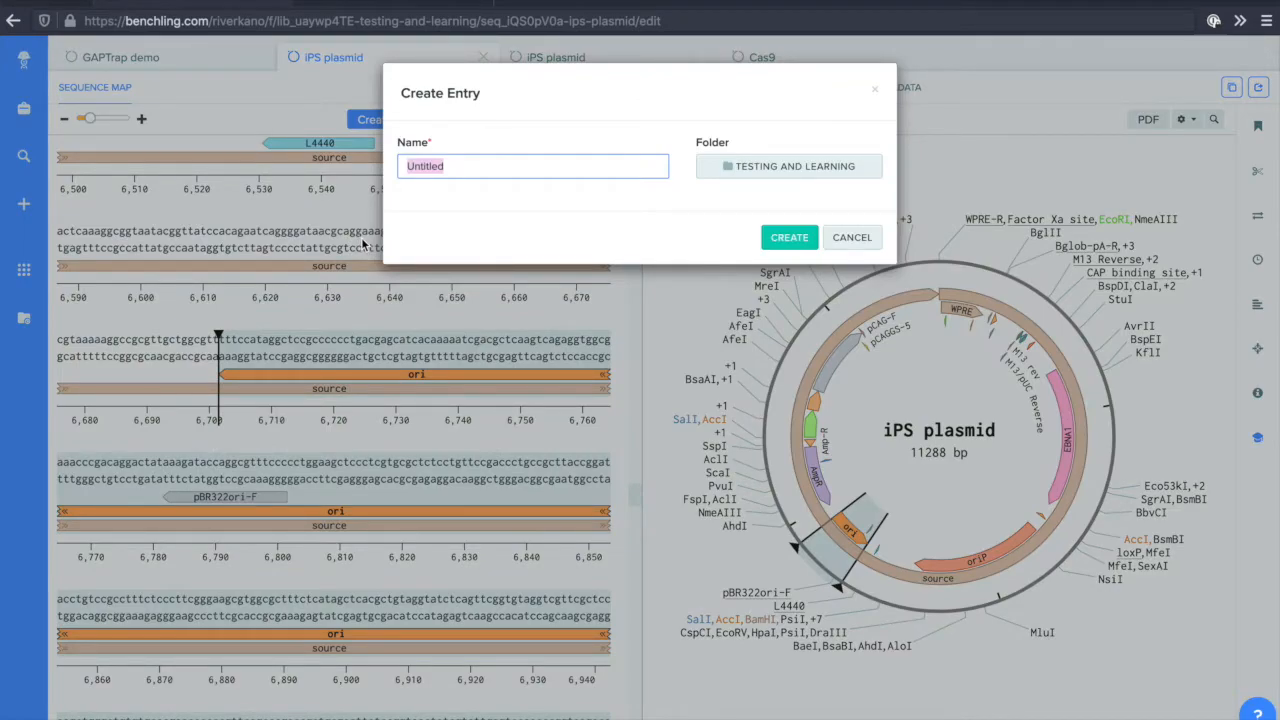
pyautogui.write('iPSC')
pyautogui.press('BackSpace')
pyautogui.press('BackSpace')
pyautogui.write('S creation')
pyautogui.click(785, 244)
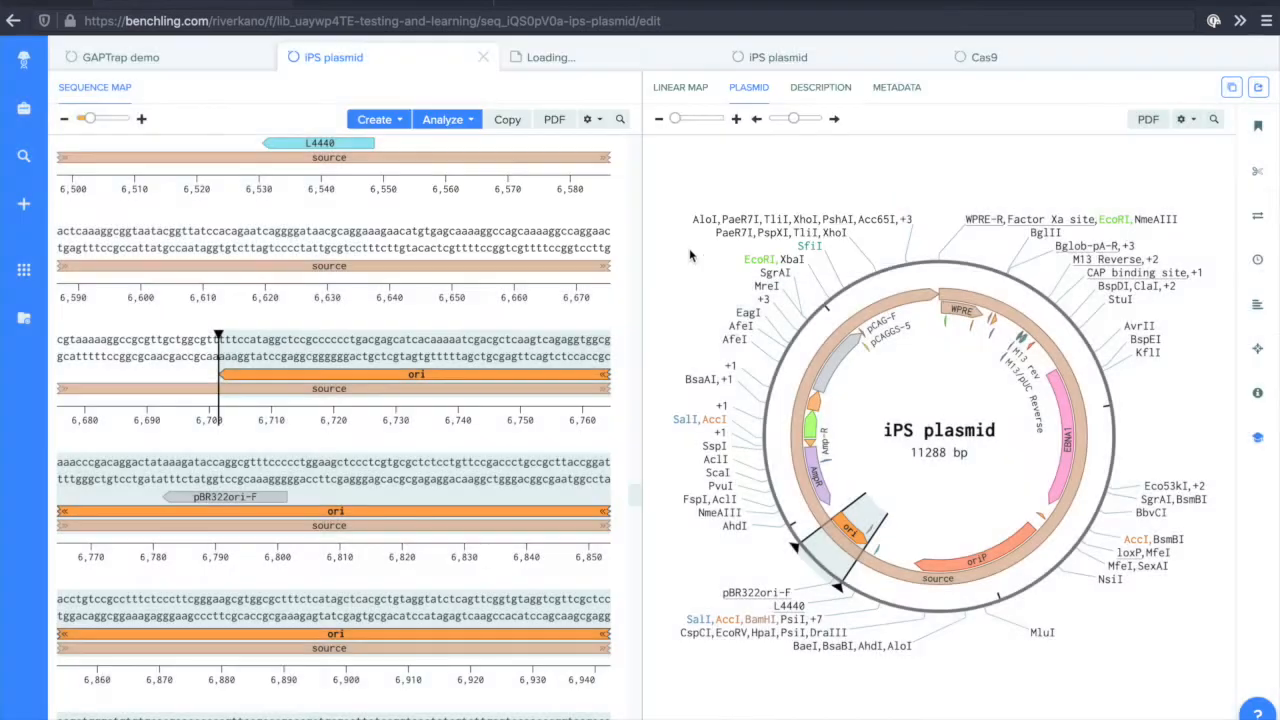
pyautogui.write('Today I imported the plasmid')
pyautogui.write('https://www.addgene.org/27076/')
pyautogui.write('into @')
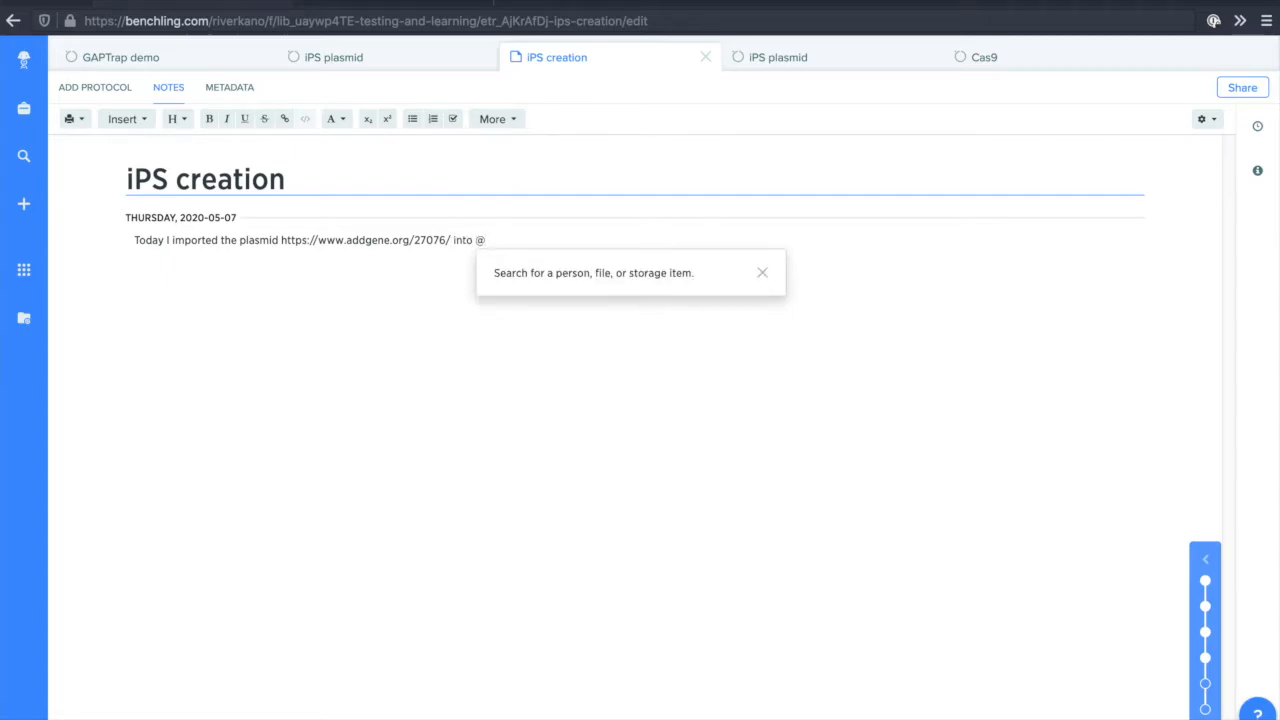
pyautogui.write('ips p')
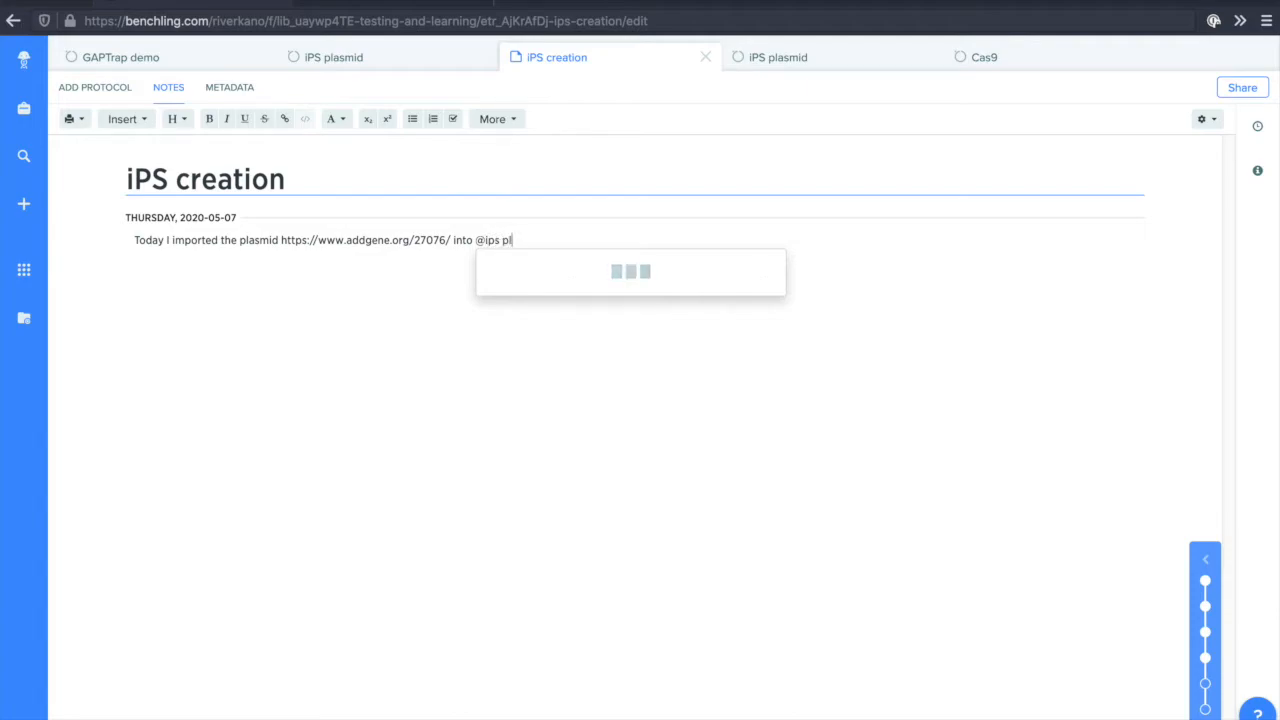
pyautogui.write('l')
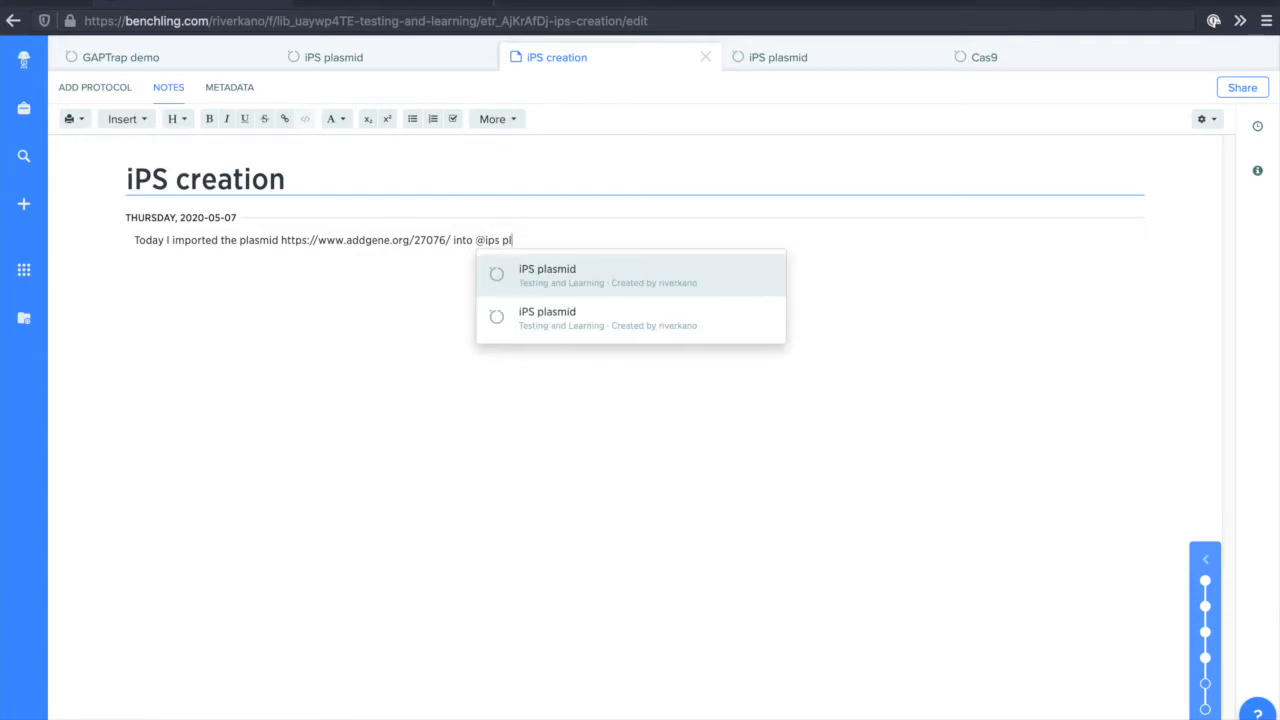
pyautogui.click(550, 297)
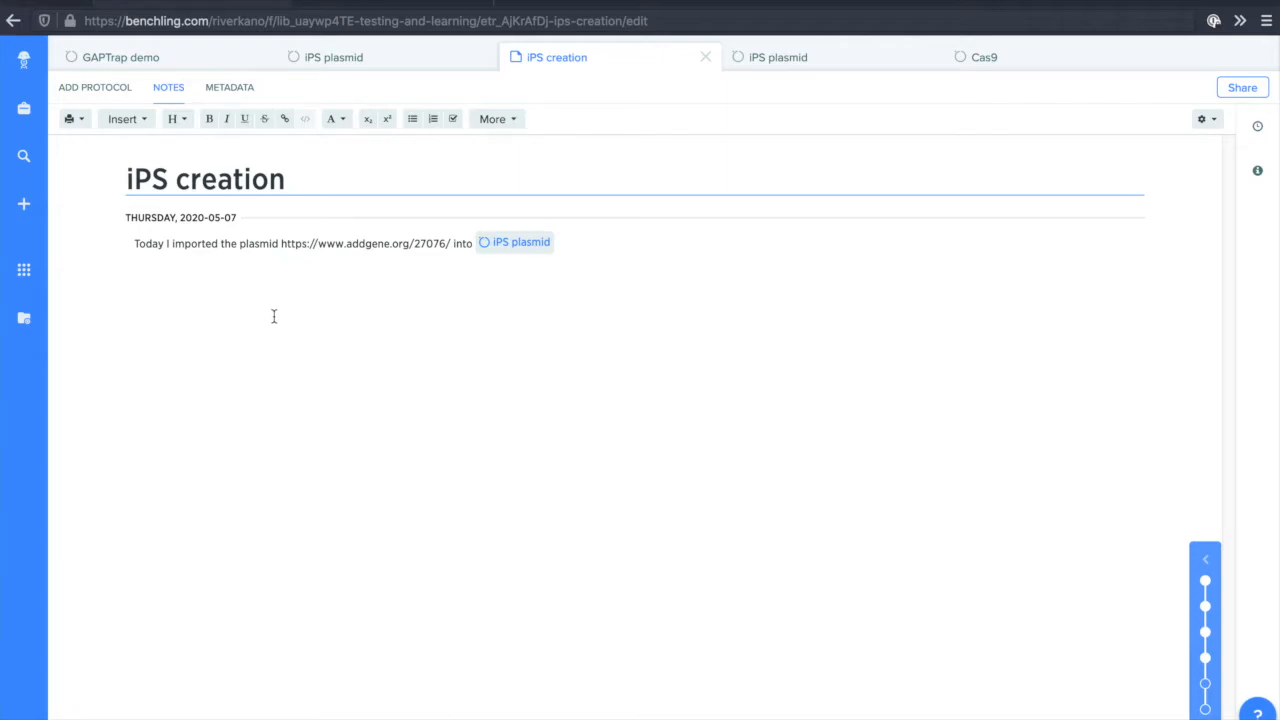
# Generate a read-only share link for the iPS creation entry and close the sharing options.
pyautogui.click(1224, 92)
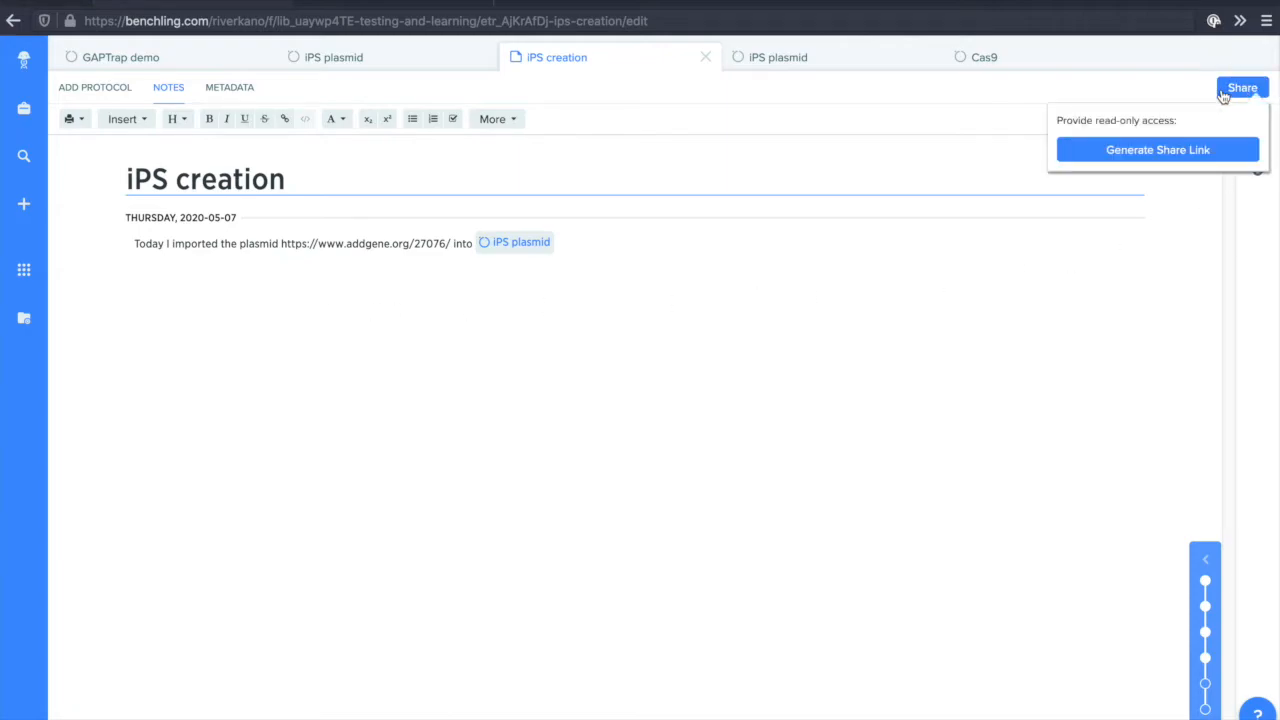
pyautogui.click(1174, 150)
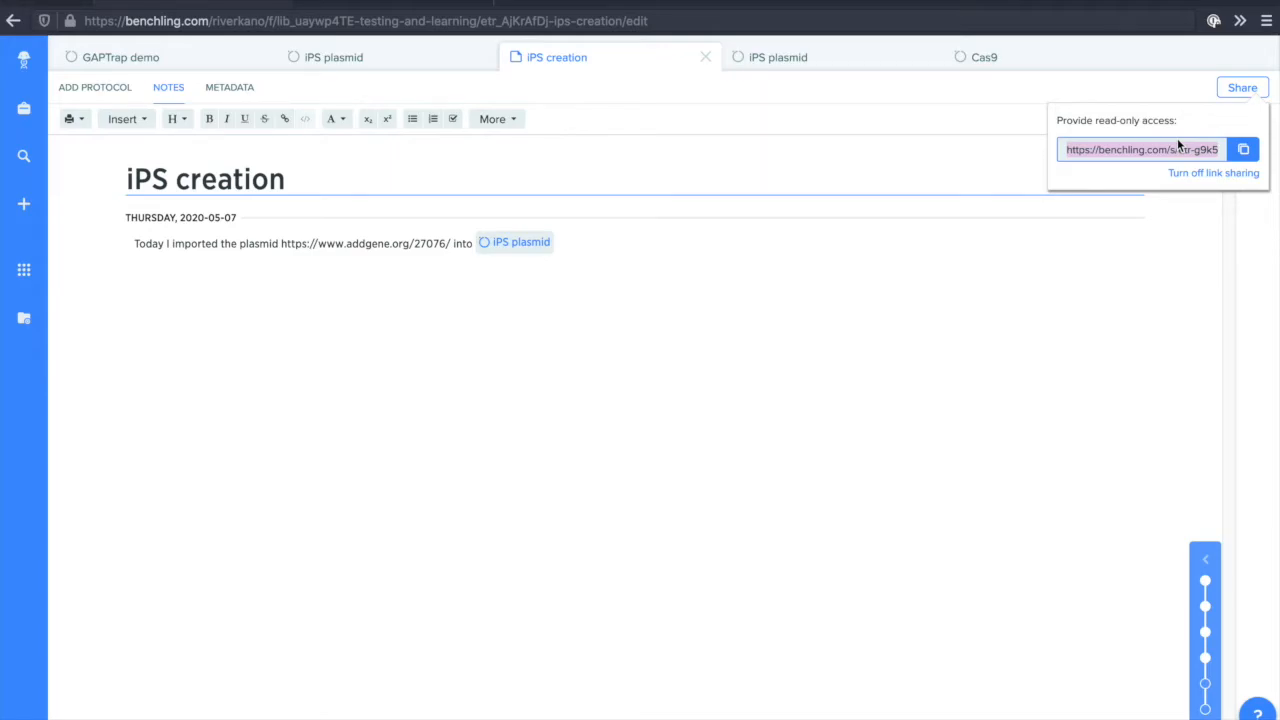
pyautogui.click(321, 443)
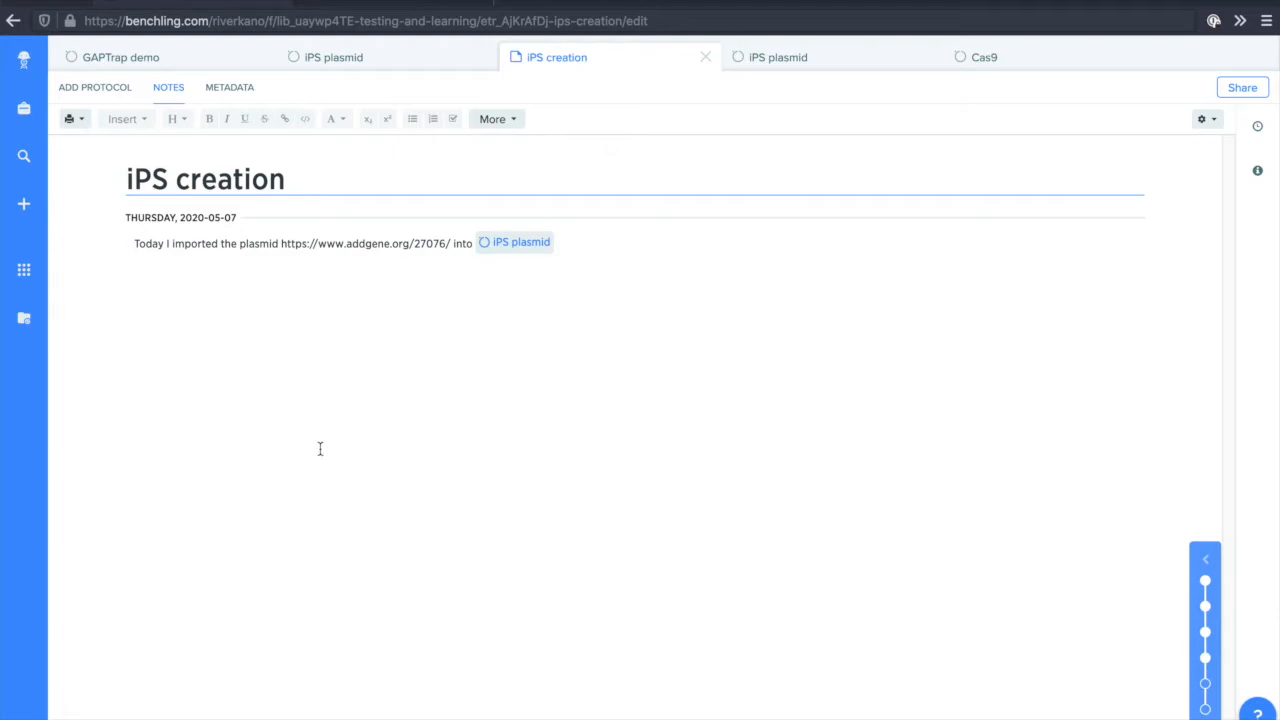
# Review the Testing and Learning project's data export options for all items, entries and sequences, and close them without exporting.
pyautogui.click(25, 107)
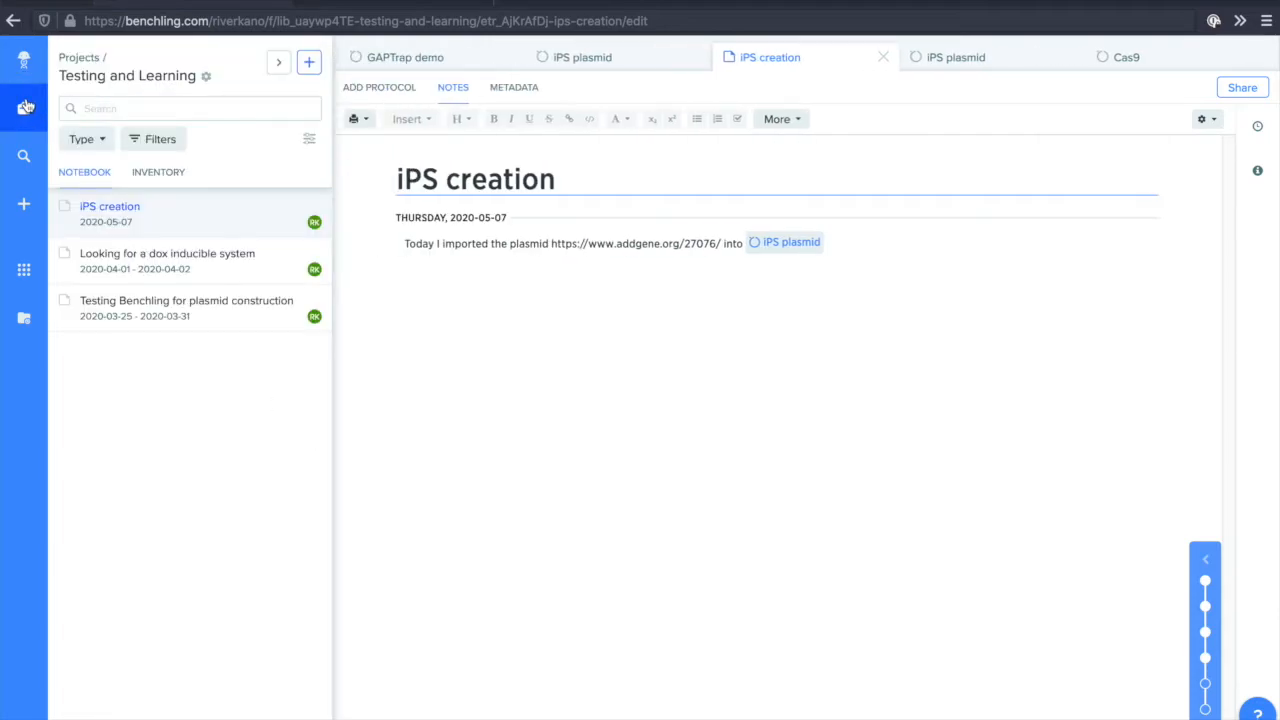
pyautogui.click(205, 77)
pyautogui.click(249, 139)
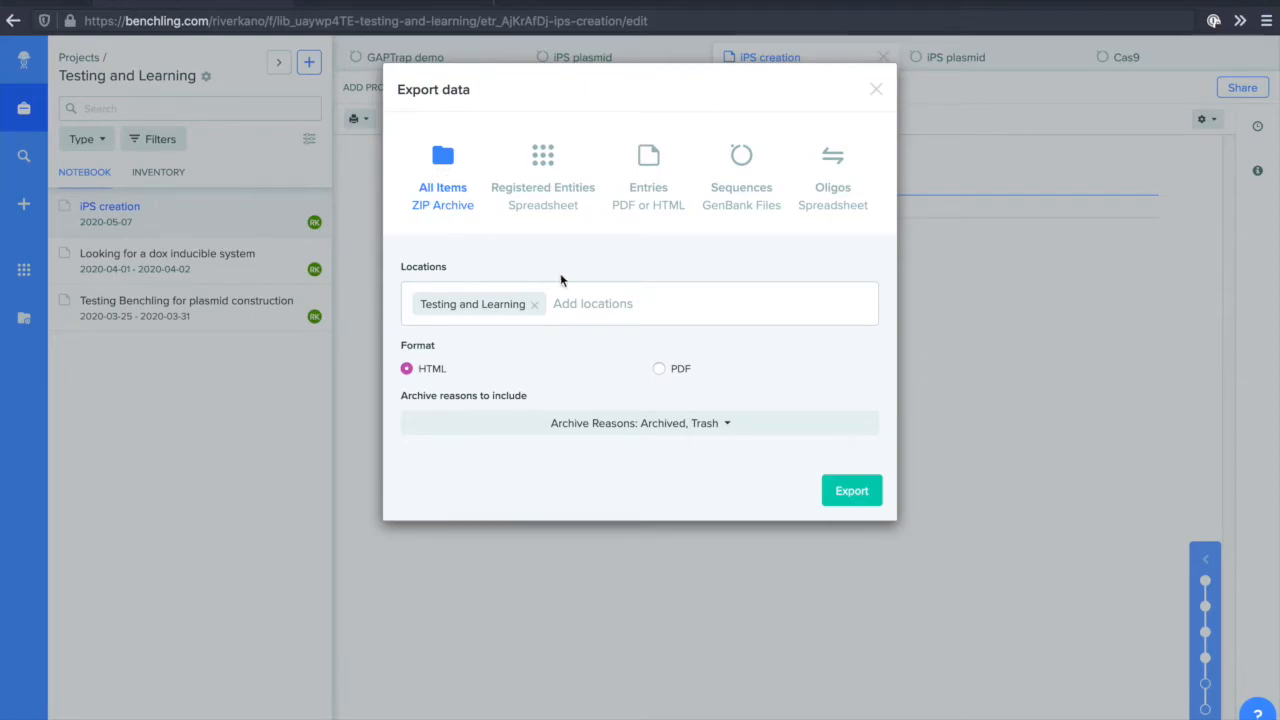
pyautogui.click(651, 209)
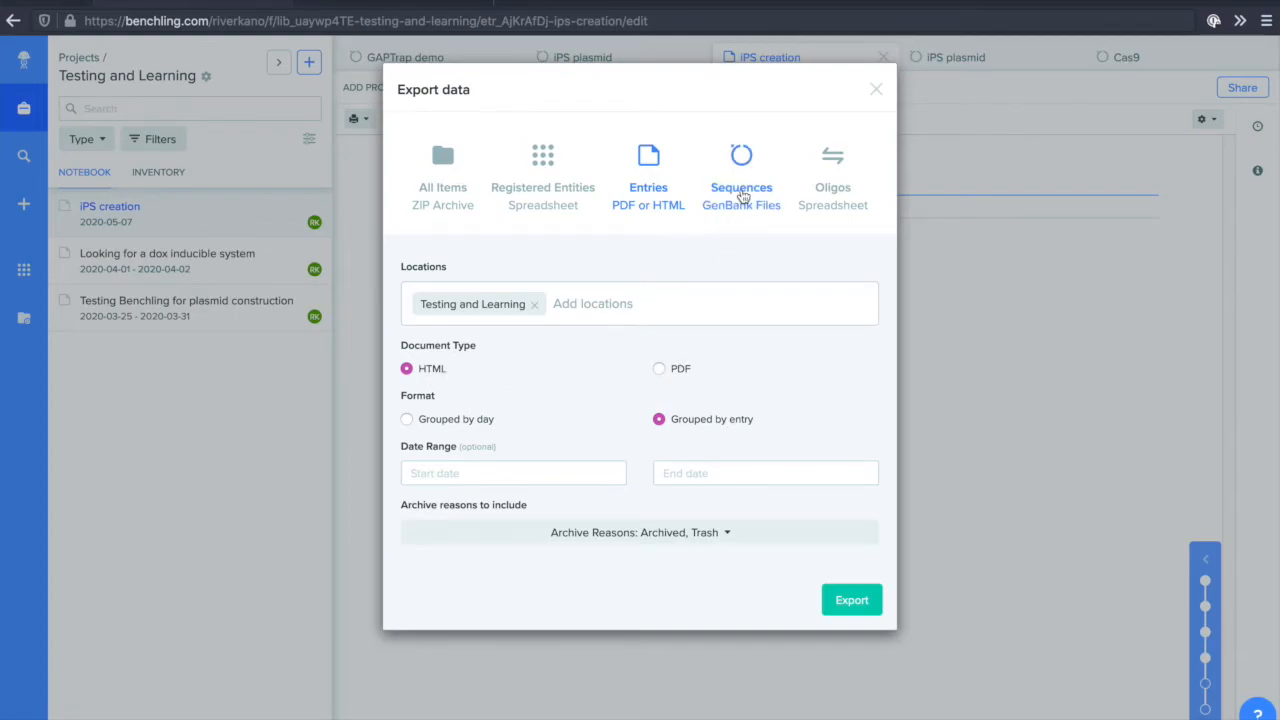
pyautogui.click(742, 195)
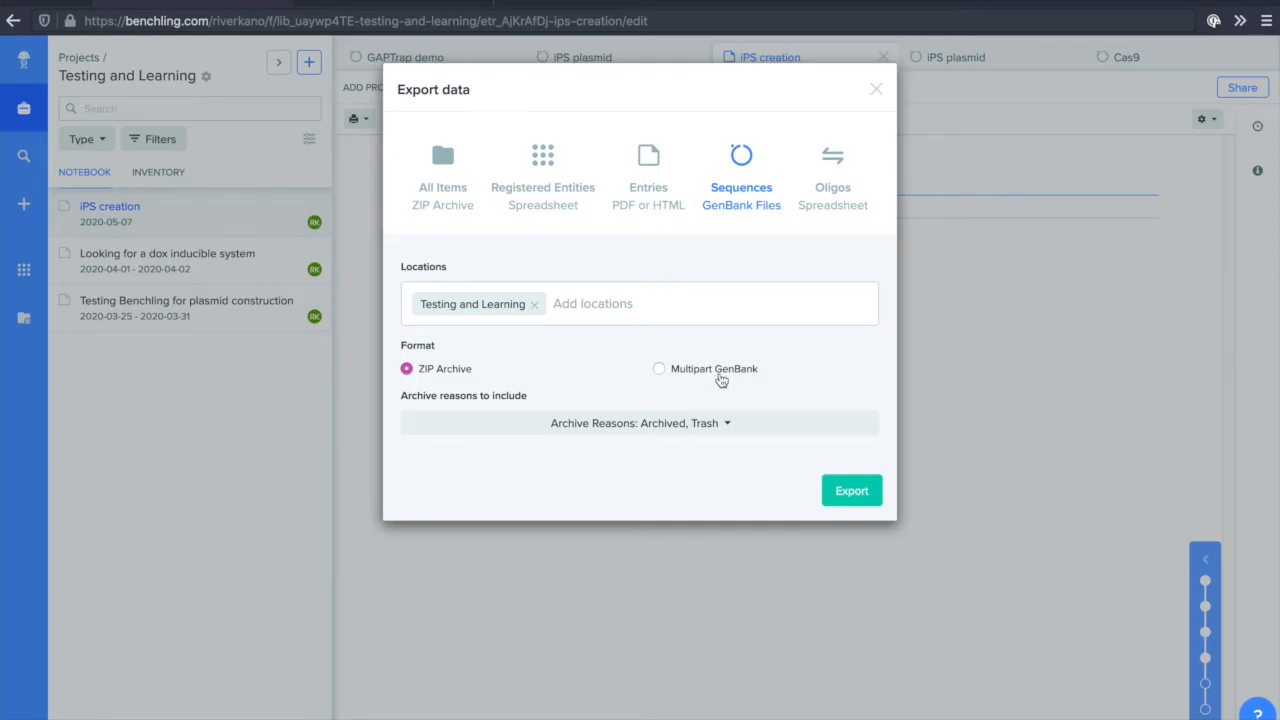
pyautogui.click(876, 92)
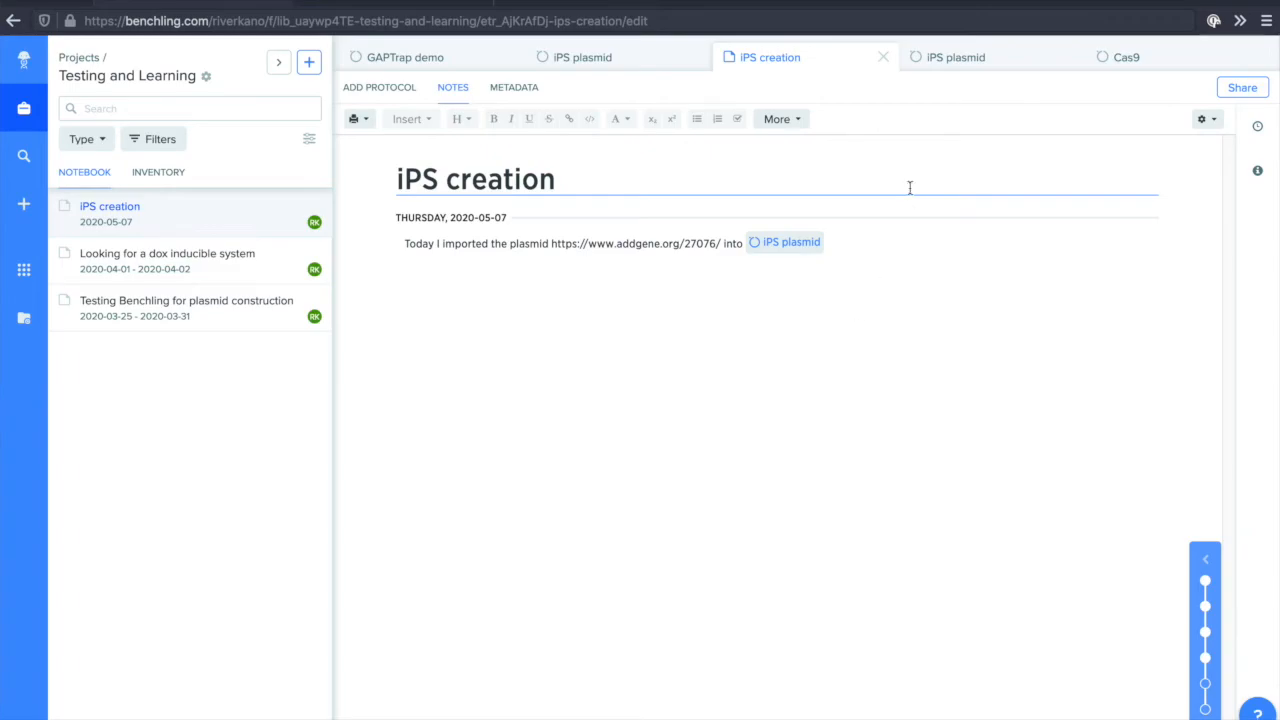
# Switch to the other open iPS plasmid sequence and generate a PDF preview of its plasmid map.
pyautogui.click(968, 62)
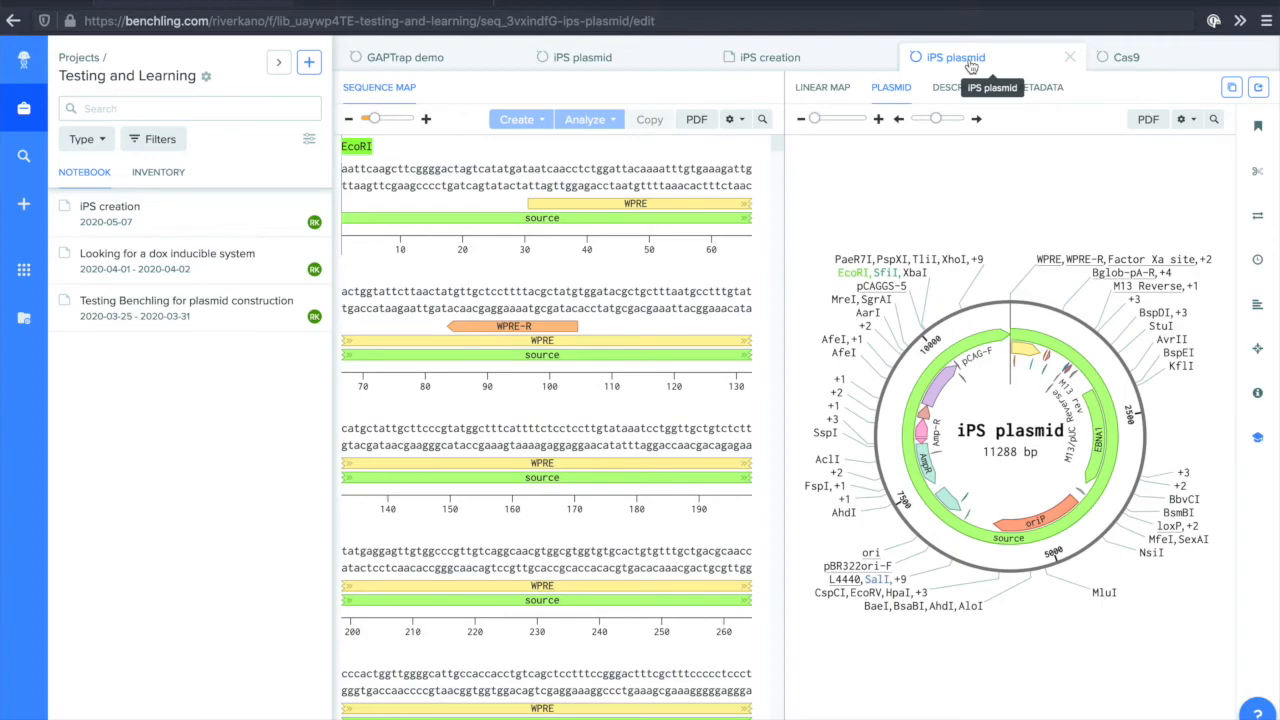
pyautogui.click(1150, 124)
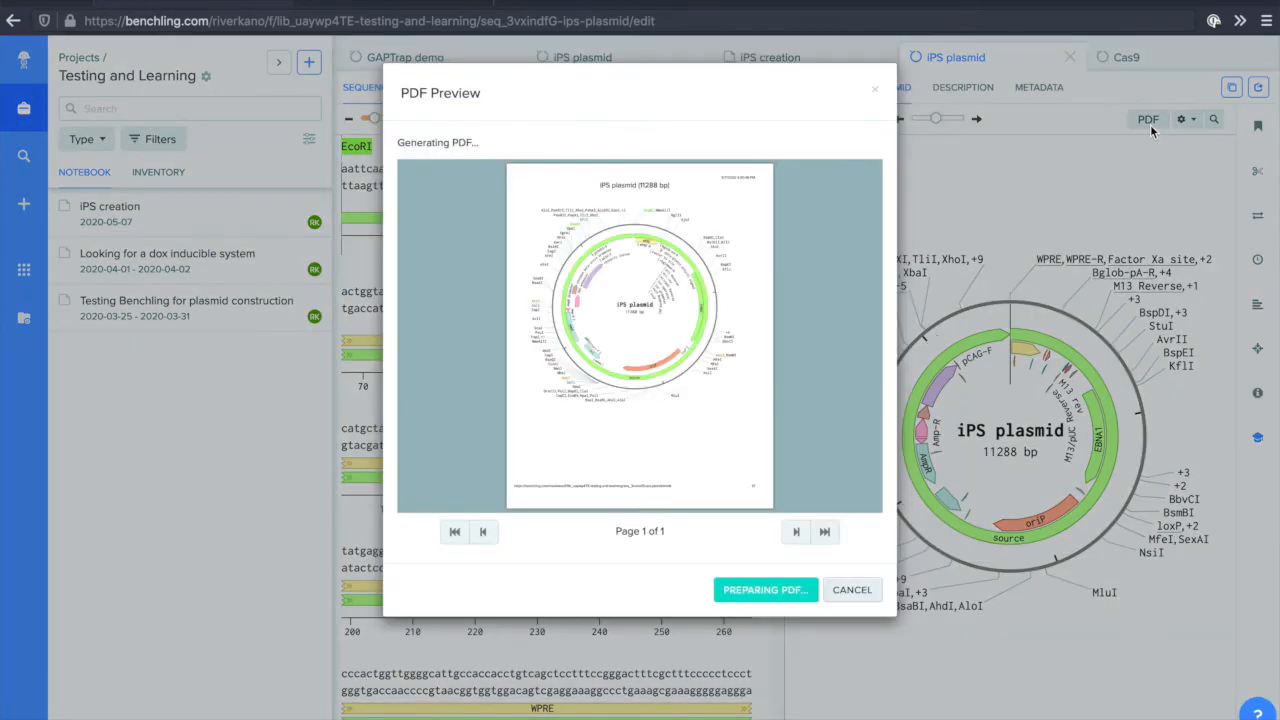